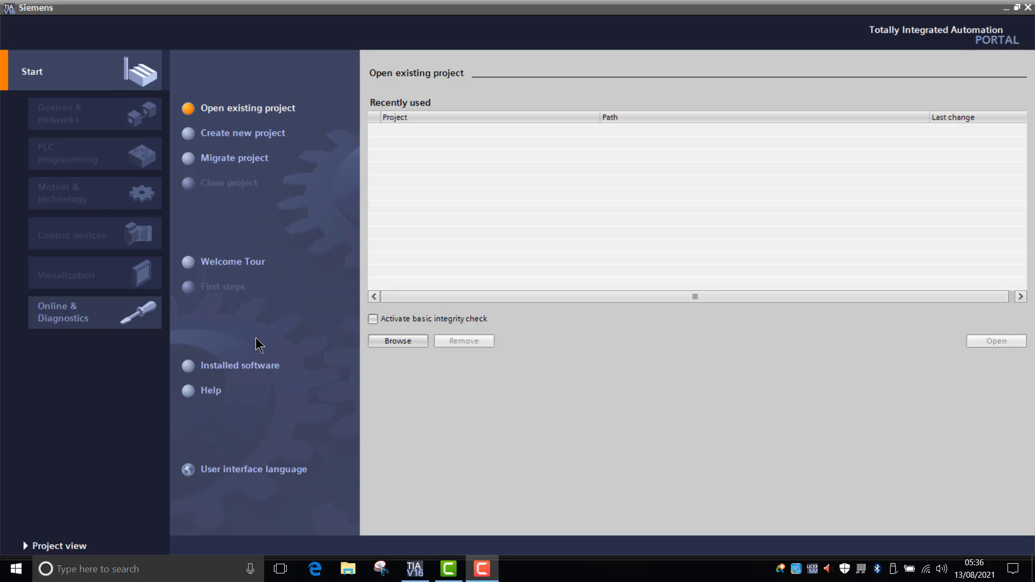
- Open the Welcome Tour tutorials and maximize the Chrome window
click(235, 271)
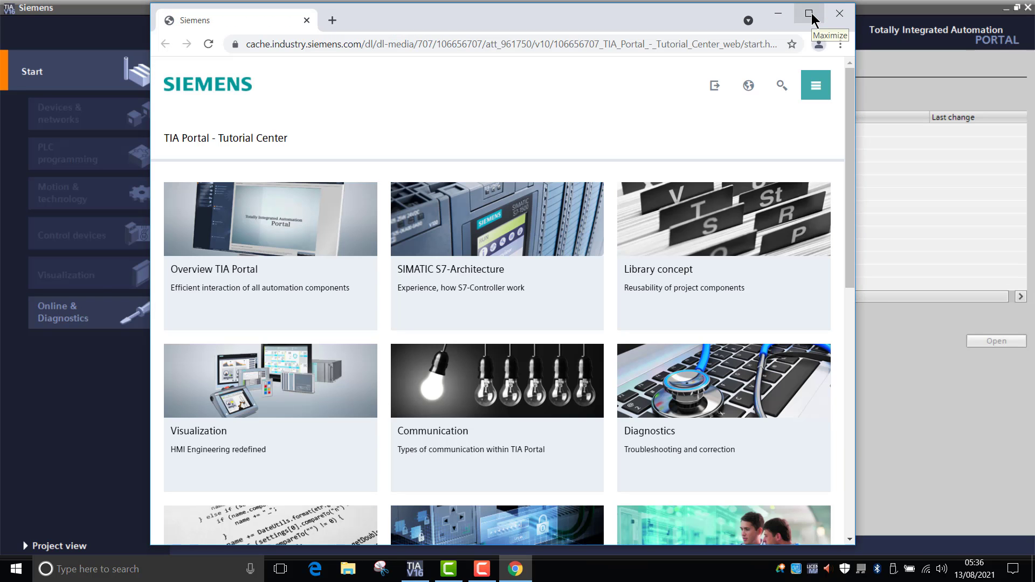
click(809, 13)
scroll(470, 228, down, 4)
scroll(472, 238, up, 3)
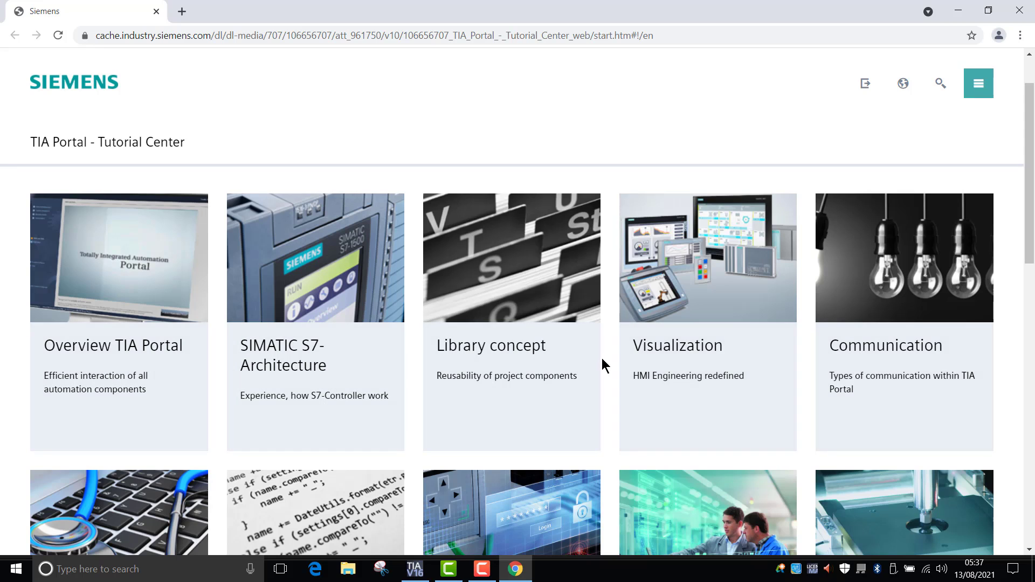
- Open the Overview TIA Portal module and scroll through its introduction and 06:57 video
click(117, 386)
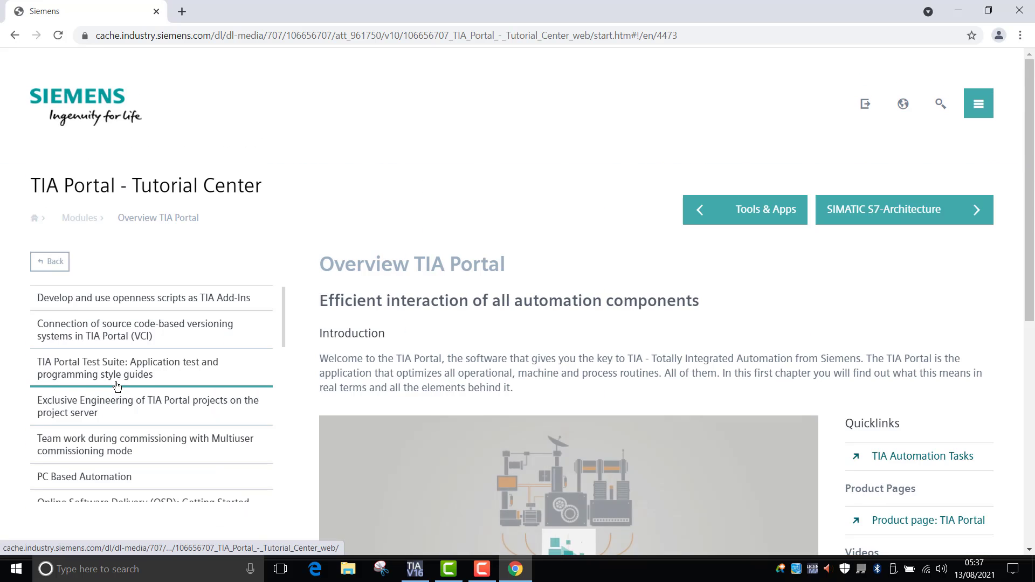
scroll(595, 328, down, 3)
scroll(596, 328, down, 1)
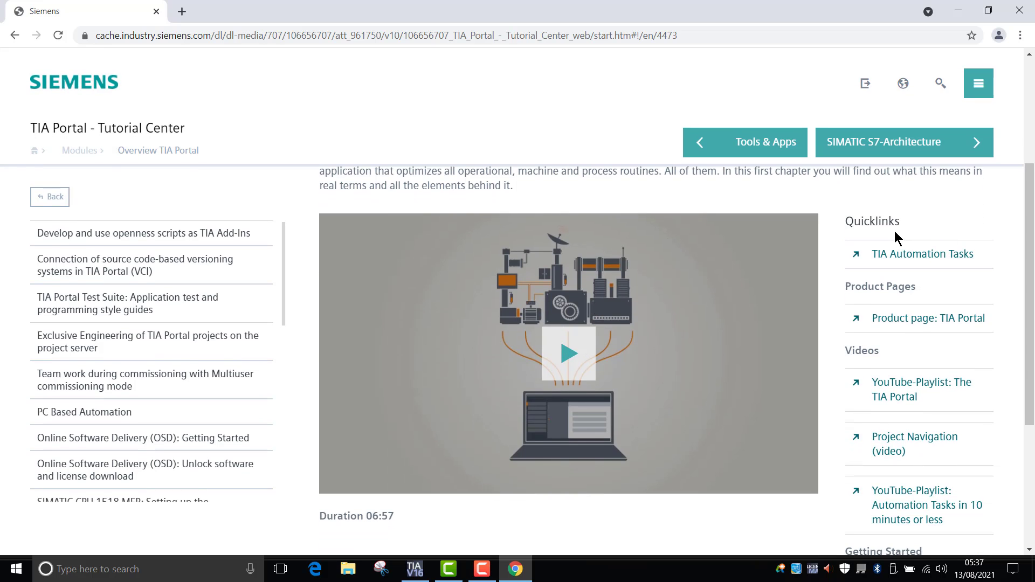
scroll(894, 231, down, 4)
scroll(543, 296, up, 3)
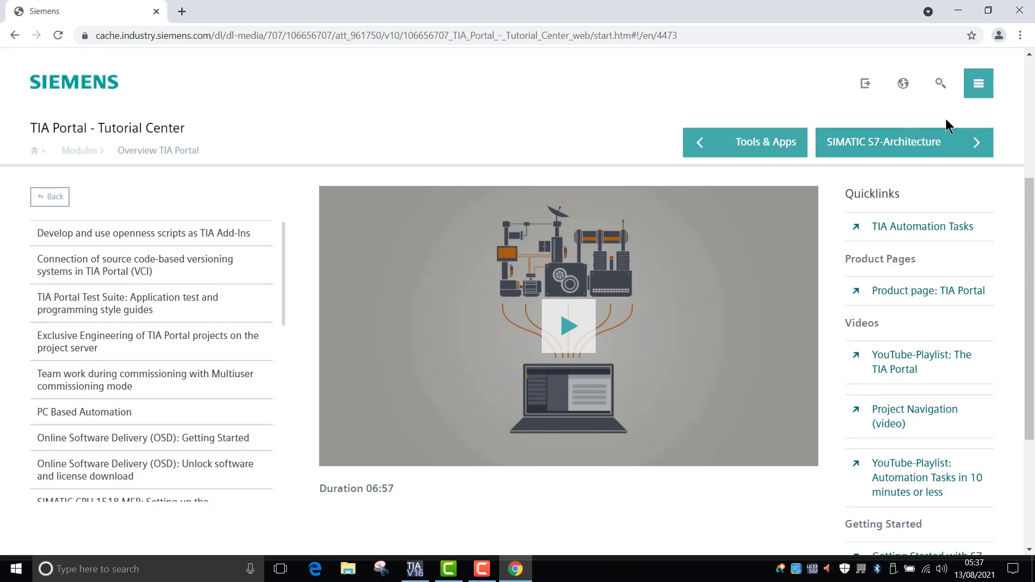
scroll(857, 162, up, 4)
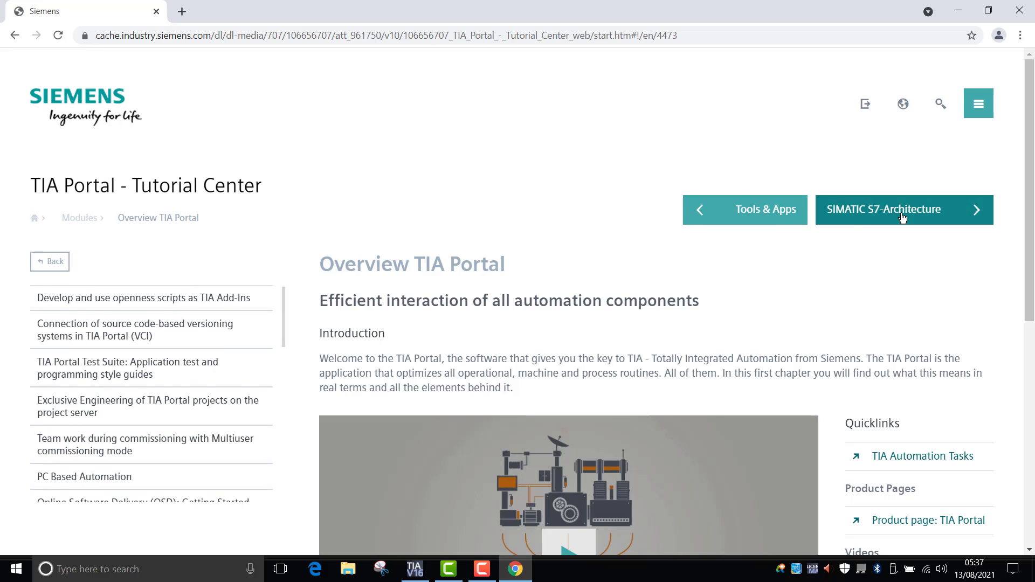
- Move on to the SIMATIC S7-Architecture module and scroll through its page
click(899, 216)
scroll(482, 318, down, 2)
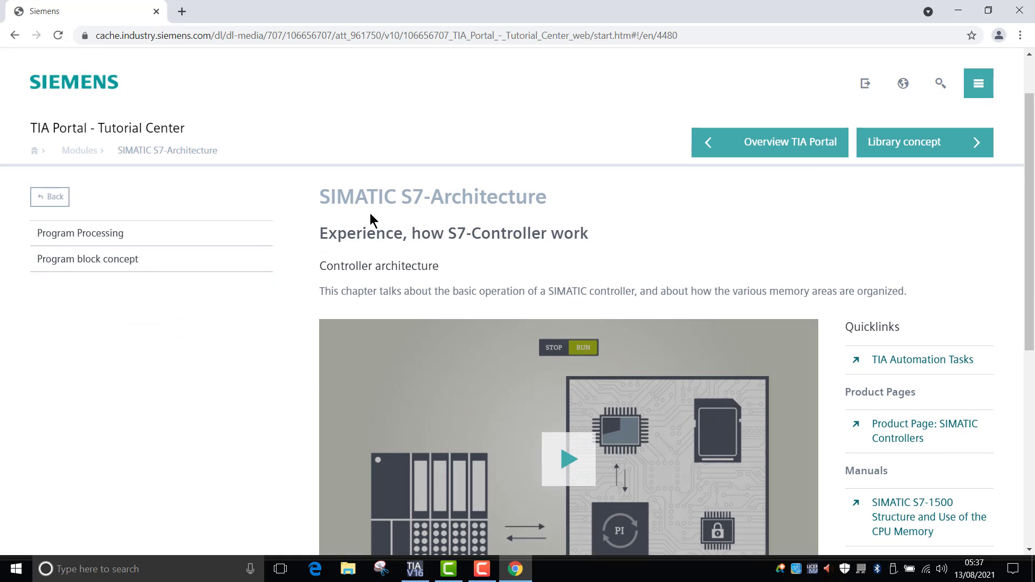
scroll(539, 224, down, 2)
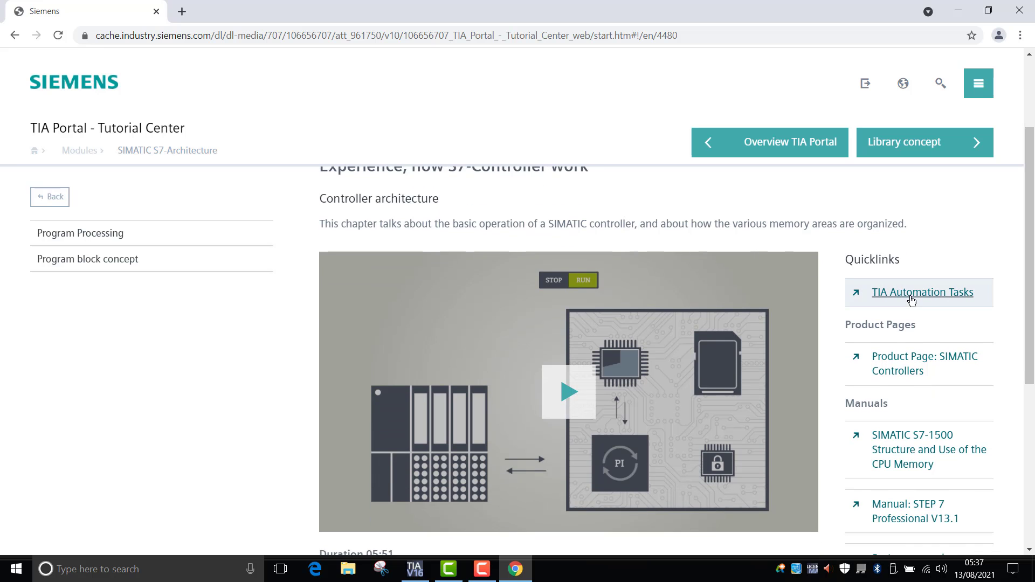
scroll(916, 307, down, 2)
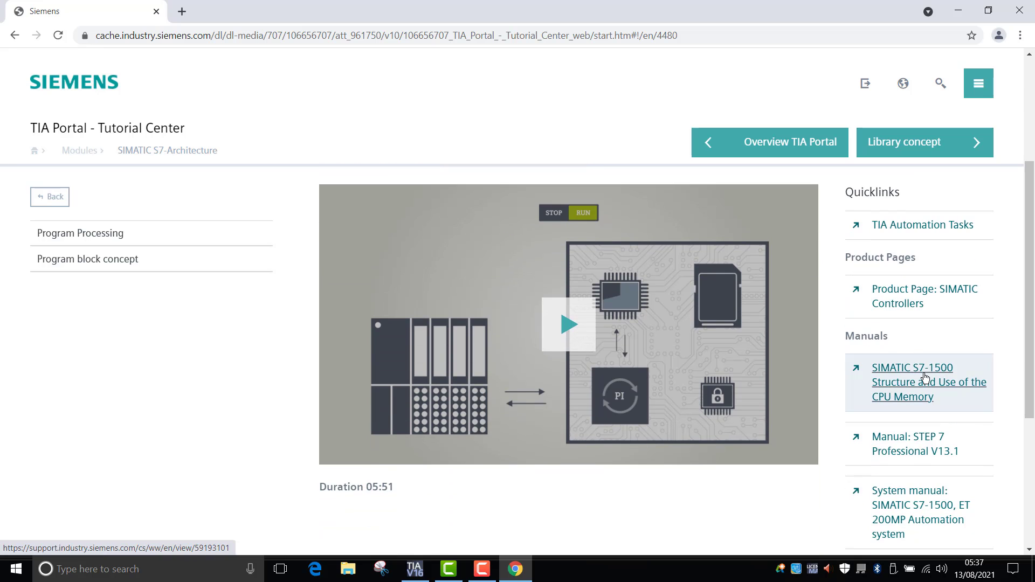
scroll(922, 368, down, 3)
scroll(922, 368, down, 1)
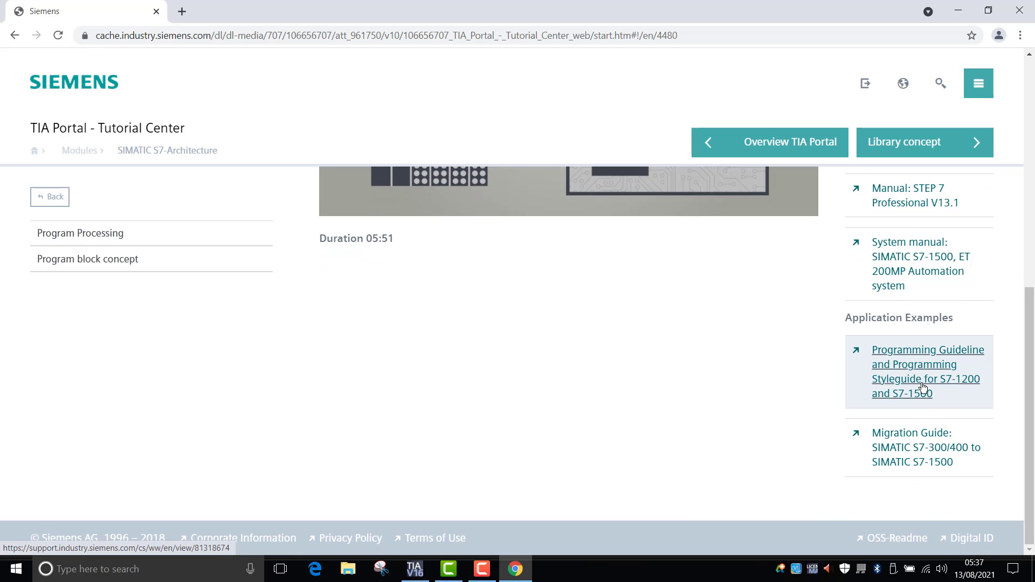
scroll(498, 303, up, 5)
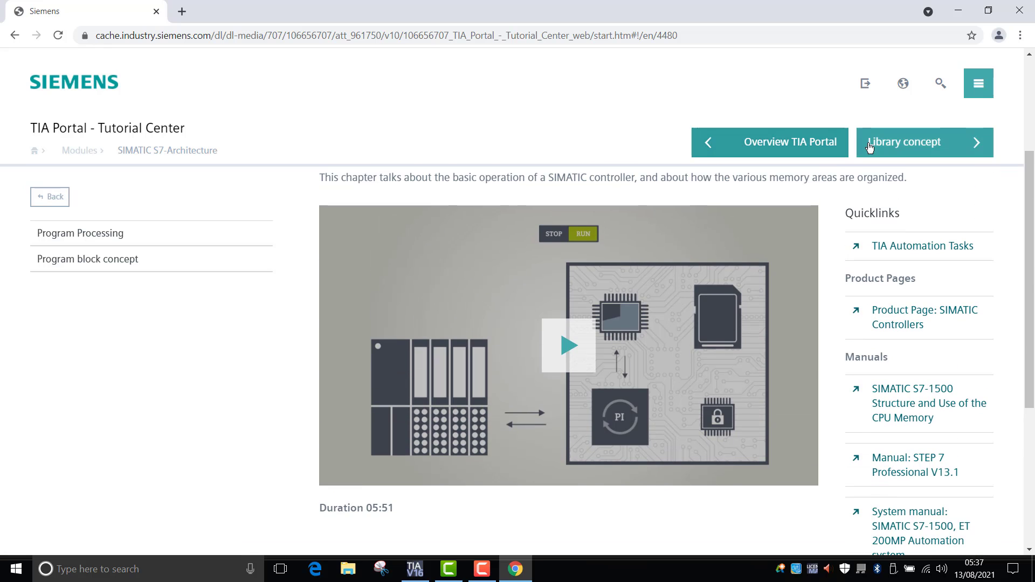
- View the Library concept module, then return to the Tutorial Center home page
click(887, 142)
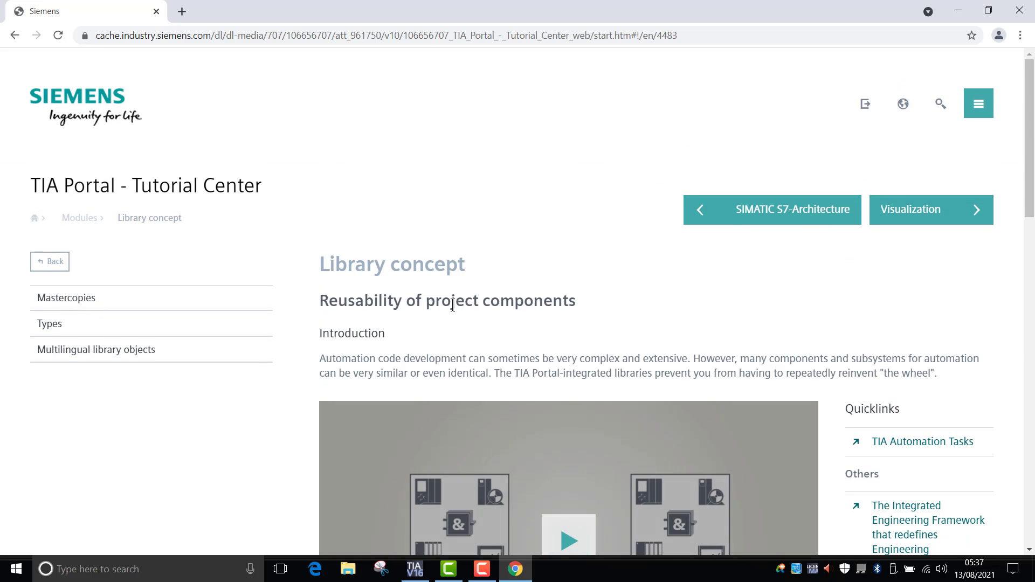
scroll(459, 302, down, 3)
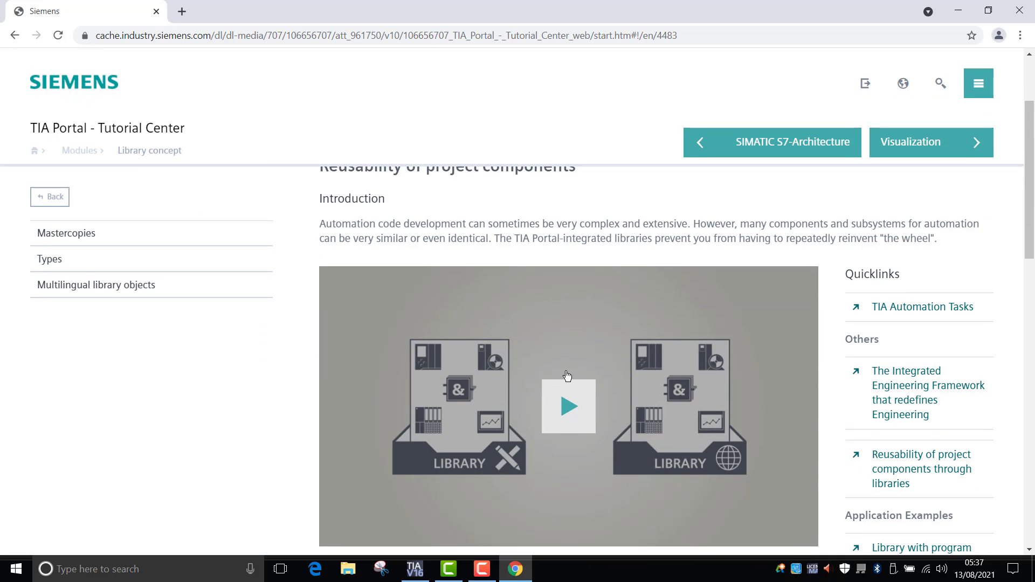
scroll(351, 324, up, 3)
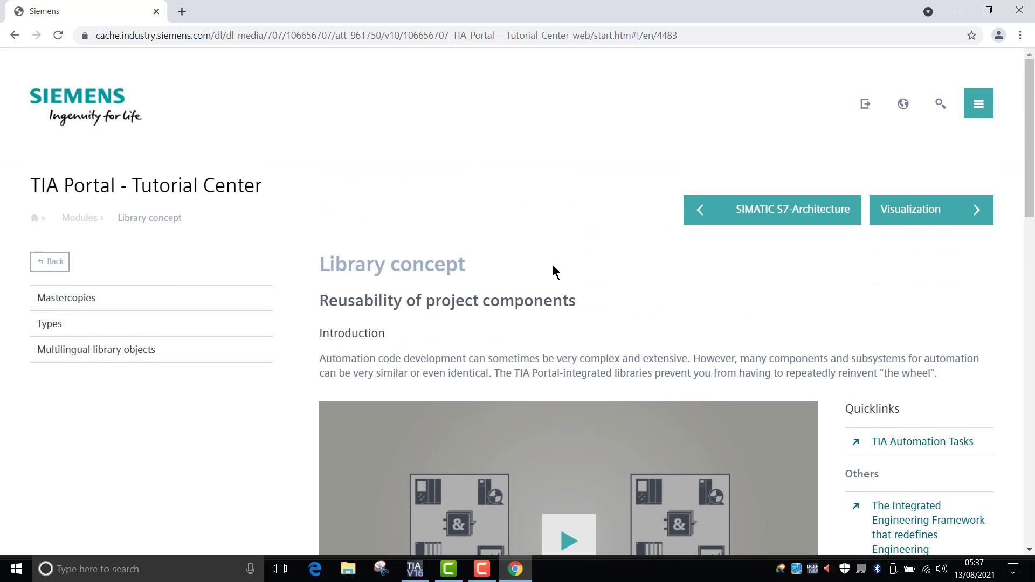
click(47, 264)
click(47, 265)
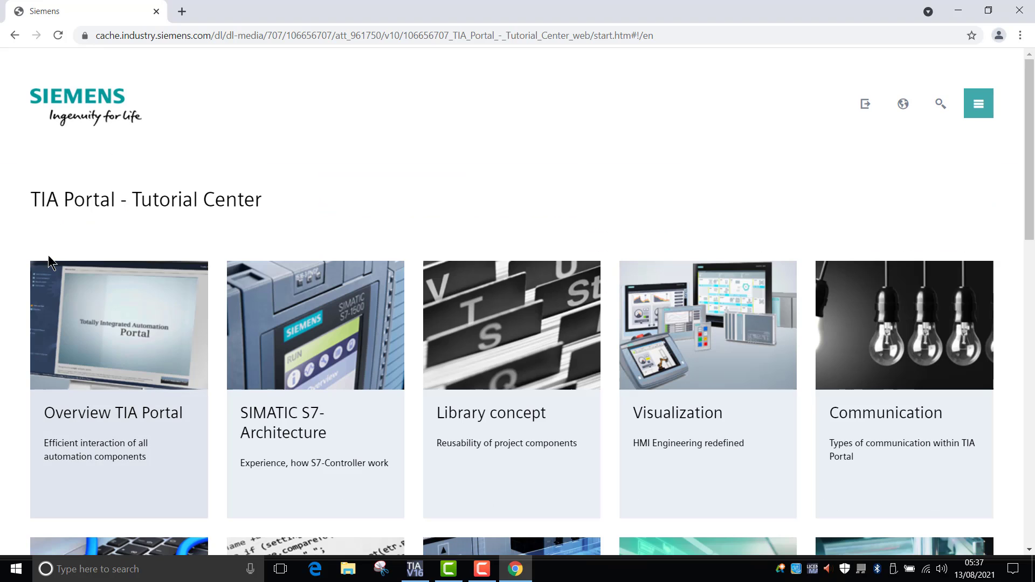
scroll(387, 249, down, 6)
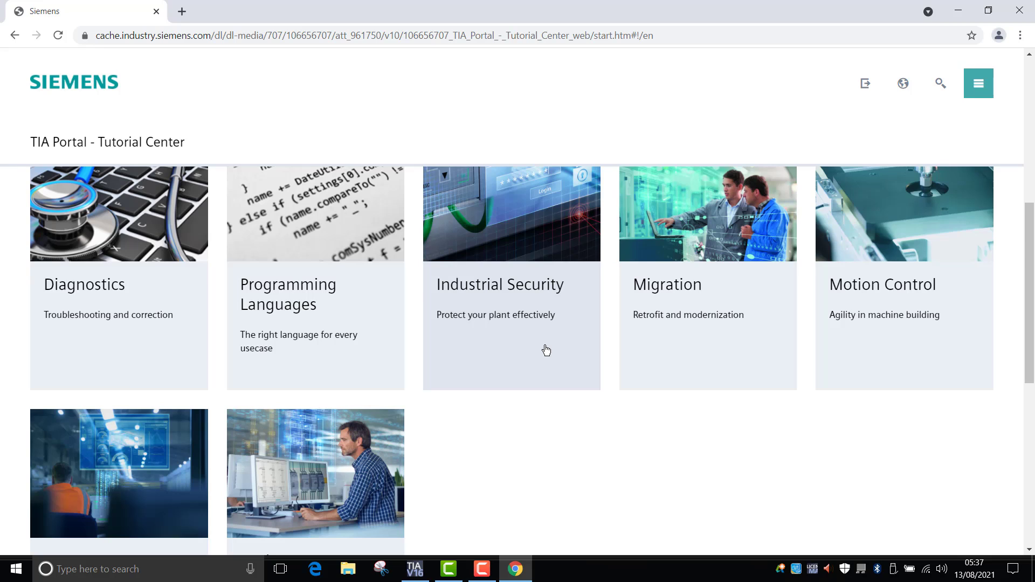
- Close Chrome and create a new project named SIMCODE
click(1019, 11)
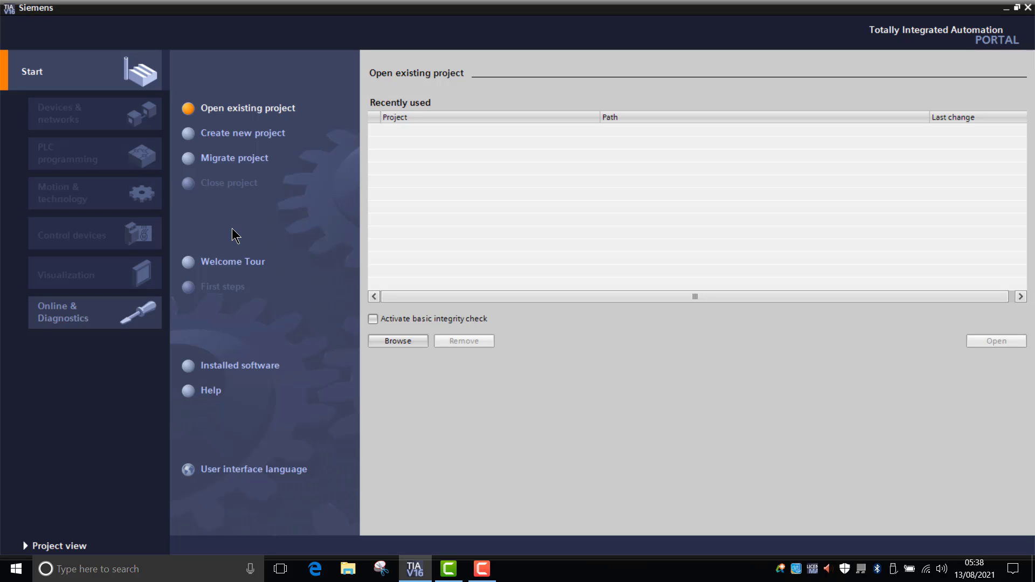
click(241, 134)
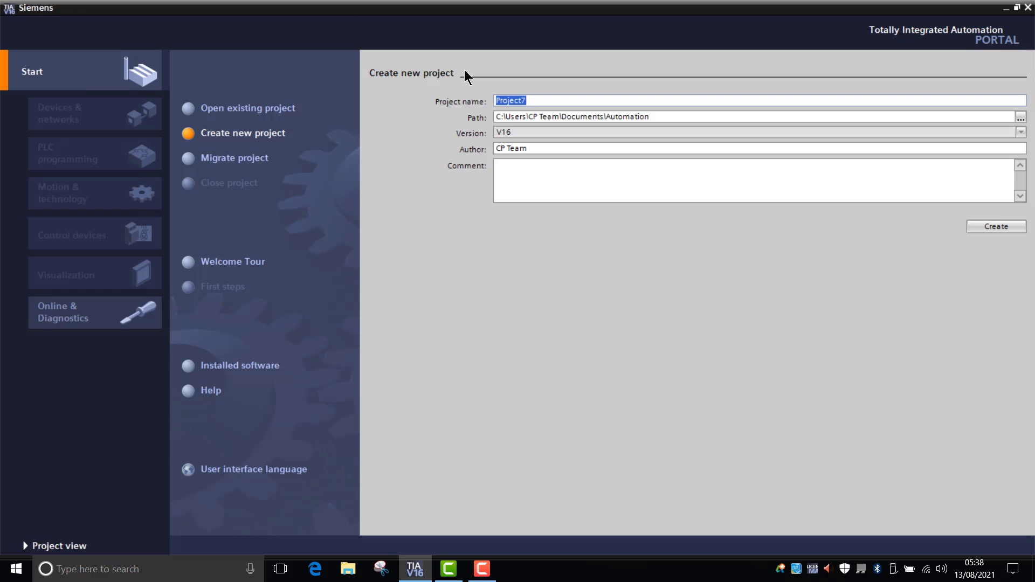
key(BackSpace)
text(SIMCODE)
click(985, 223)
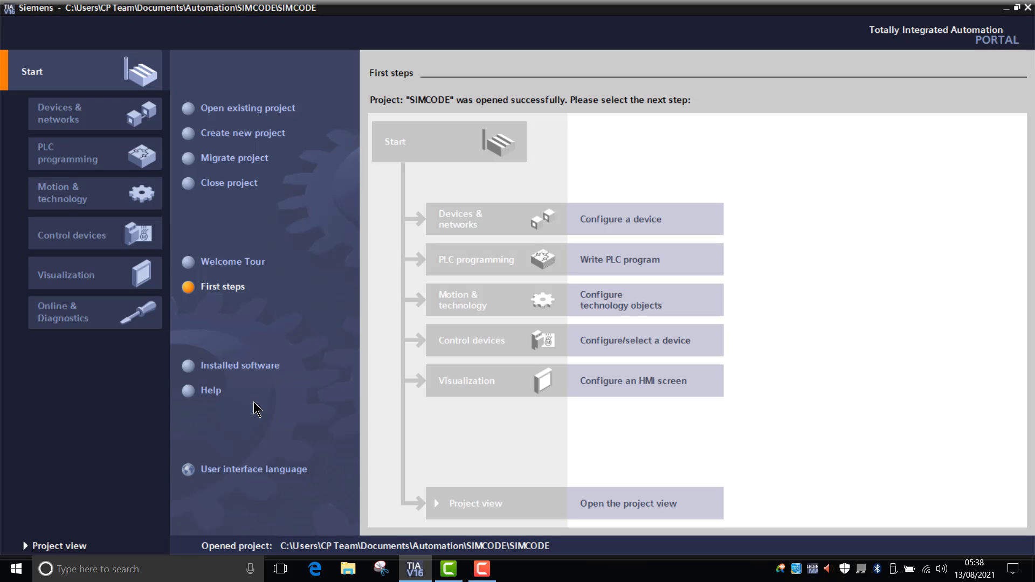
- Start adding a new device and expand the control device catalog down to SIMOCODE
click(622, 227)
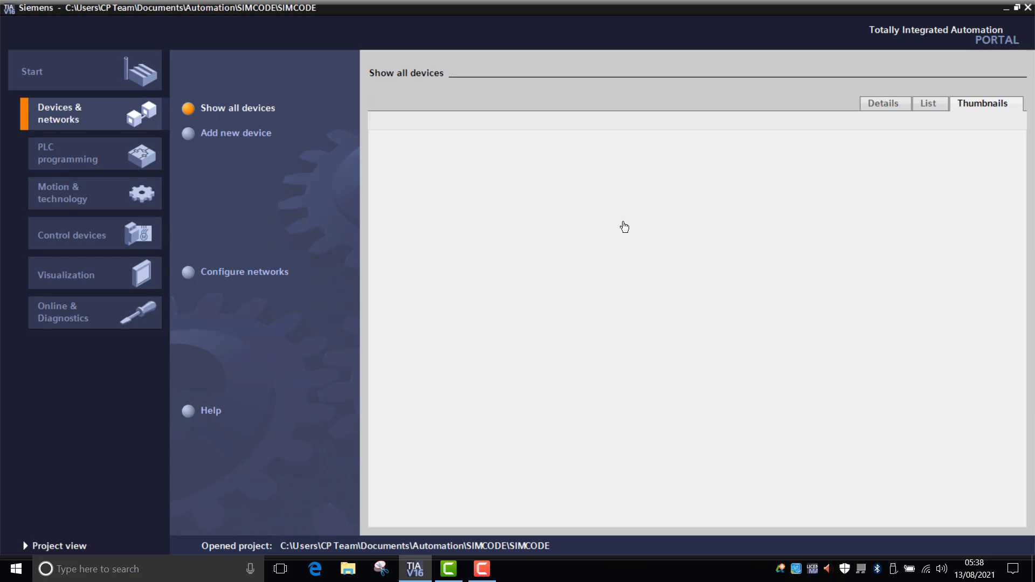
click(268, 138)
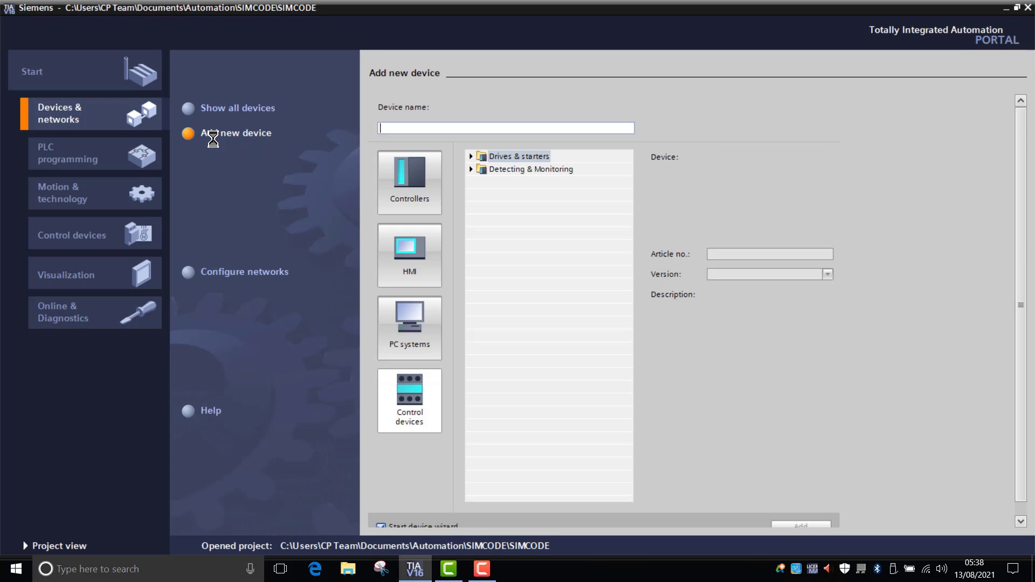
click(471, 157)
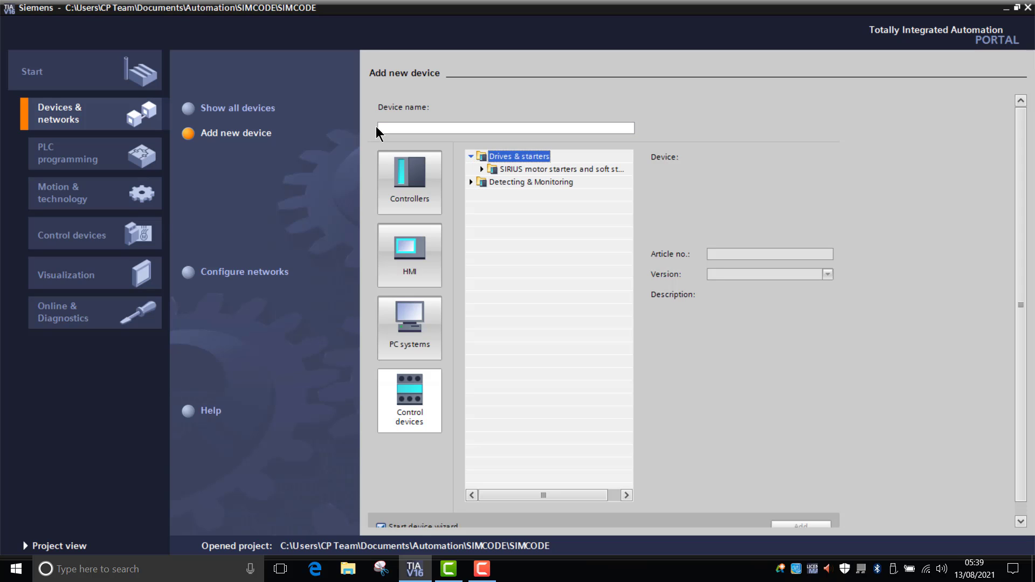
click(471, 181)
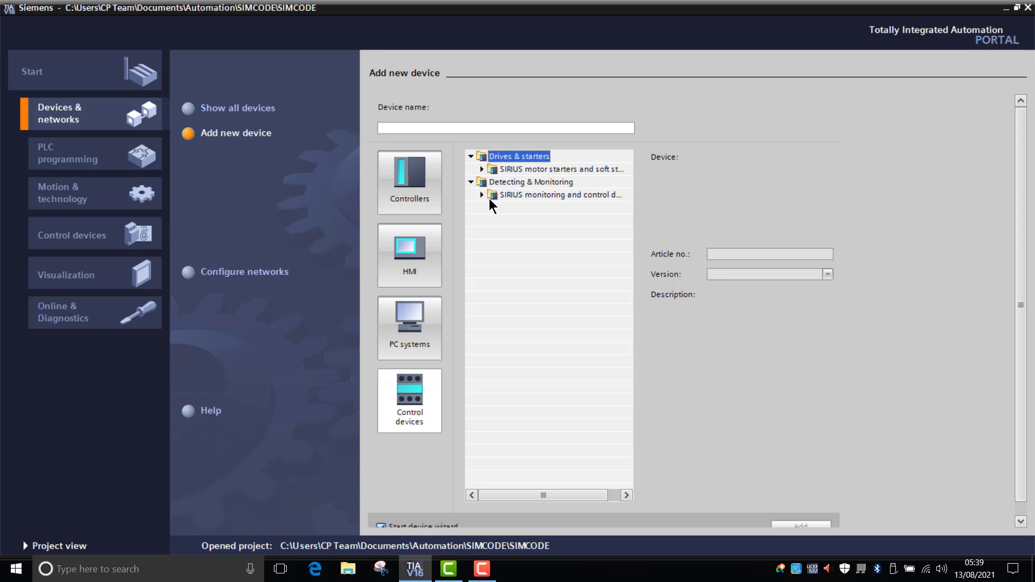
click(482, 196)
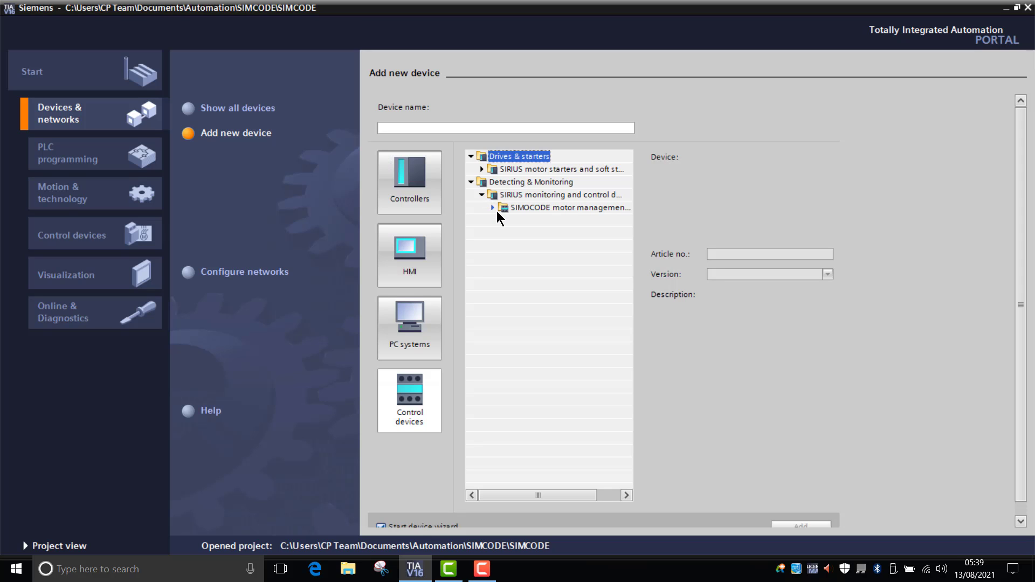
click(493, 208)
- Select SIMOCODE pro V PN 3UF7 011-1A*00-0, version V2.1, as Control device_1
click(504, 221)
click(514, 233)
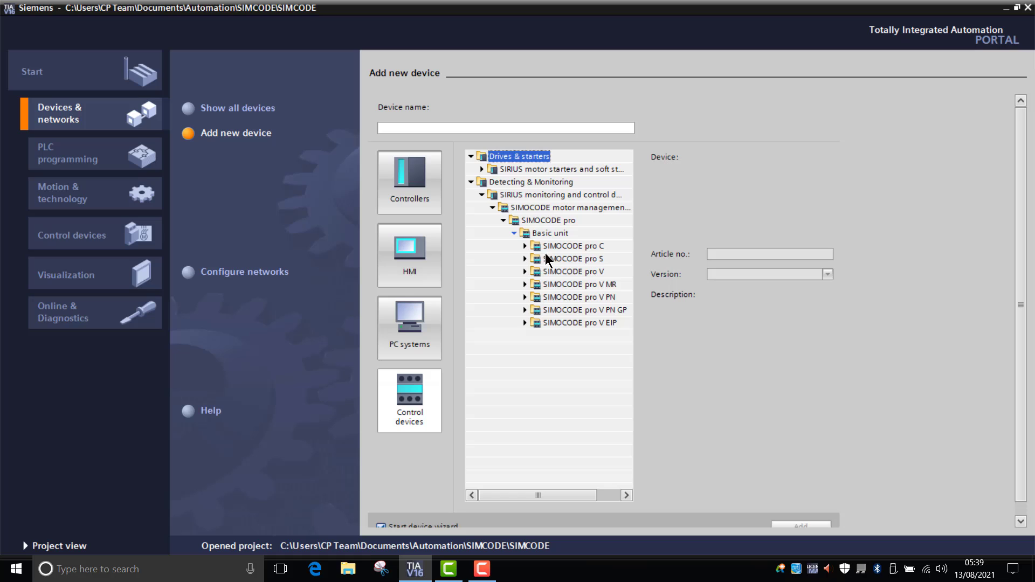
click(526, 298)
click(557, 307)
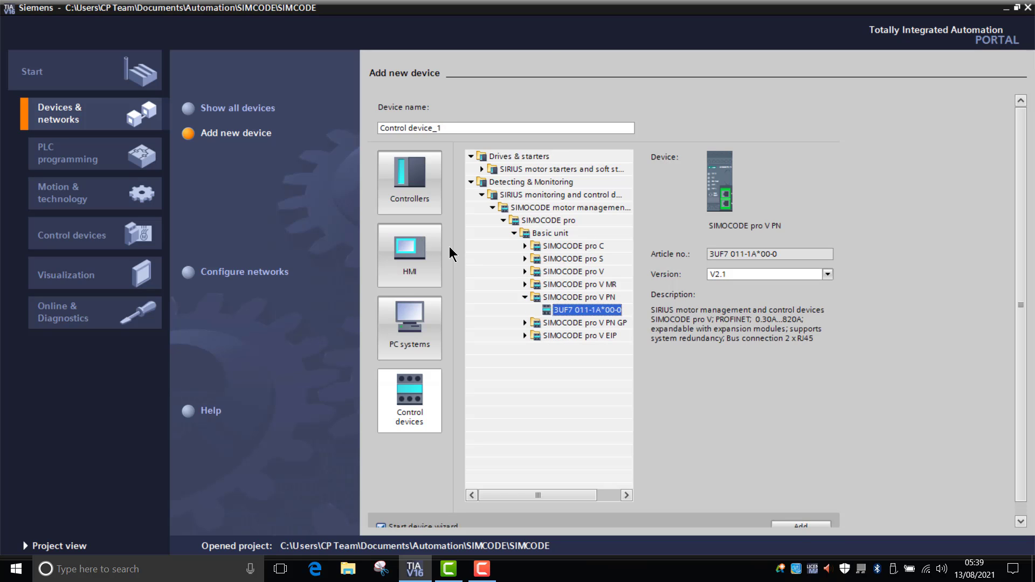
click(772, 325)
scroll(881, 350, down, 1)
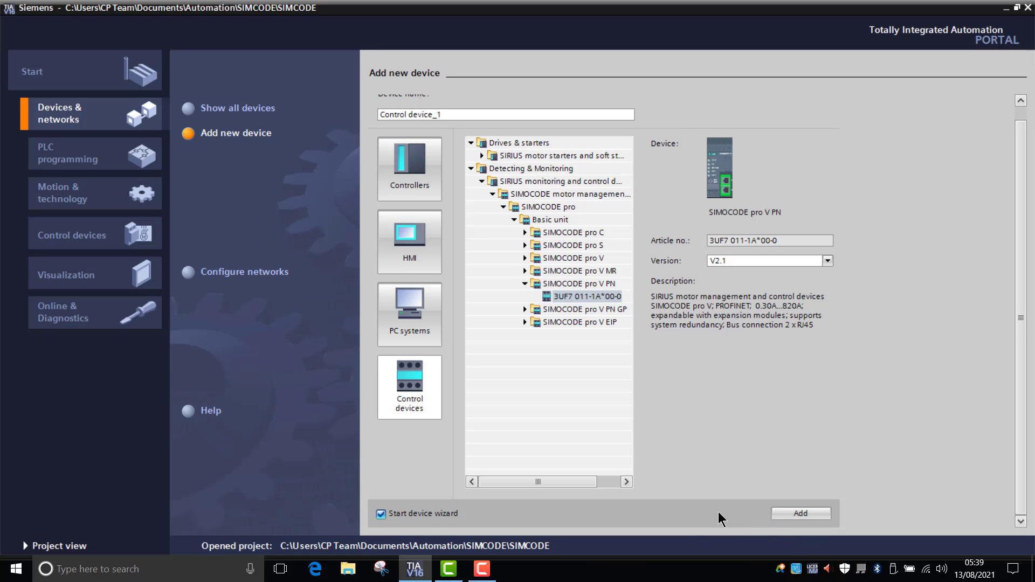
- Add the device with Standard > Direct starter application and finish, launching the parameter wizard
click(810, 513)
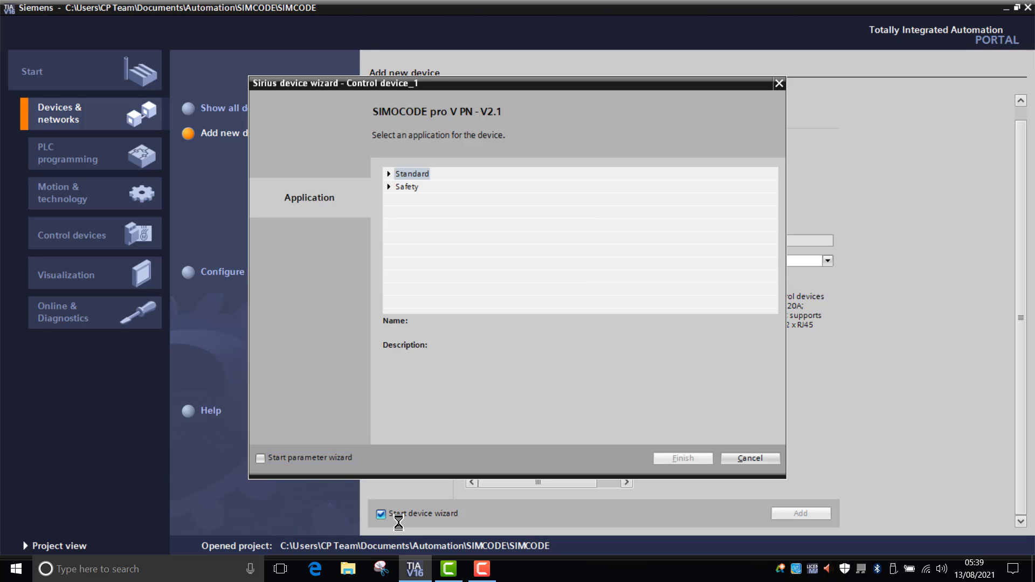
click(388, 174)
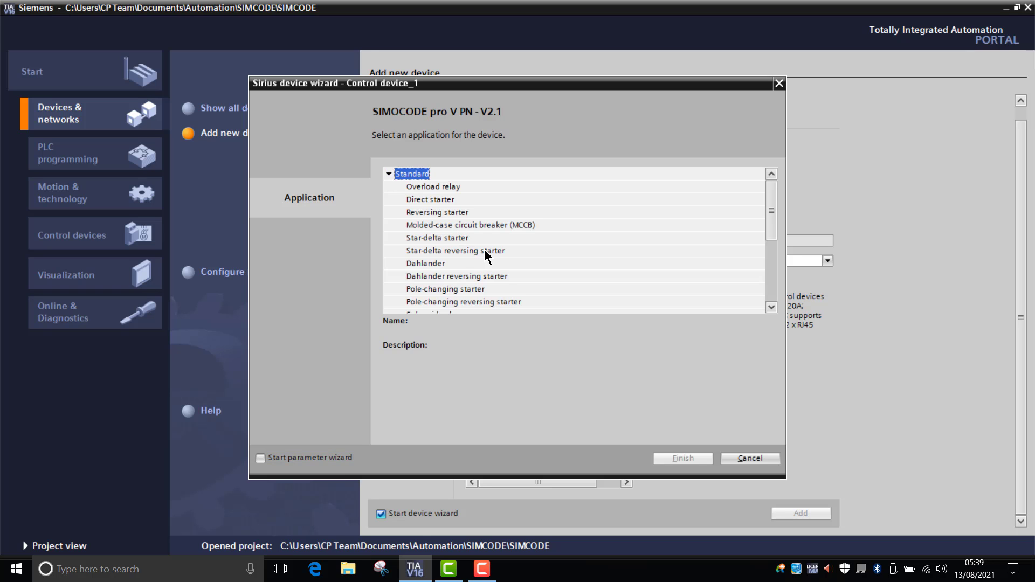
click(431, 199)
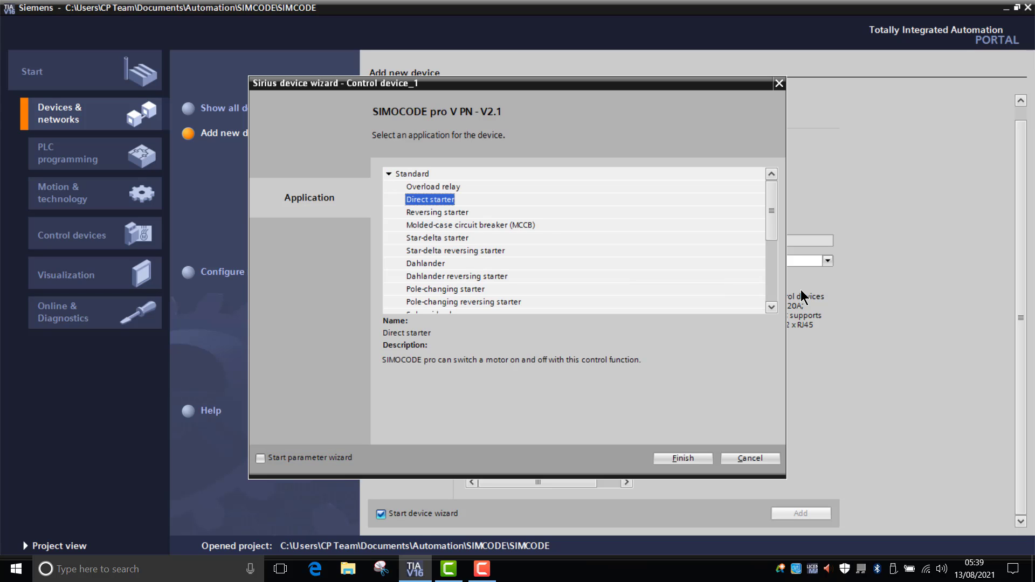
click(262, 461)
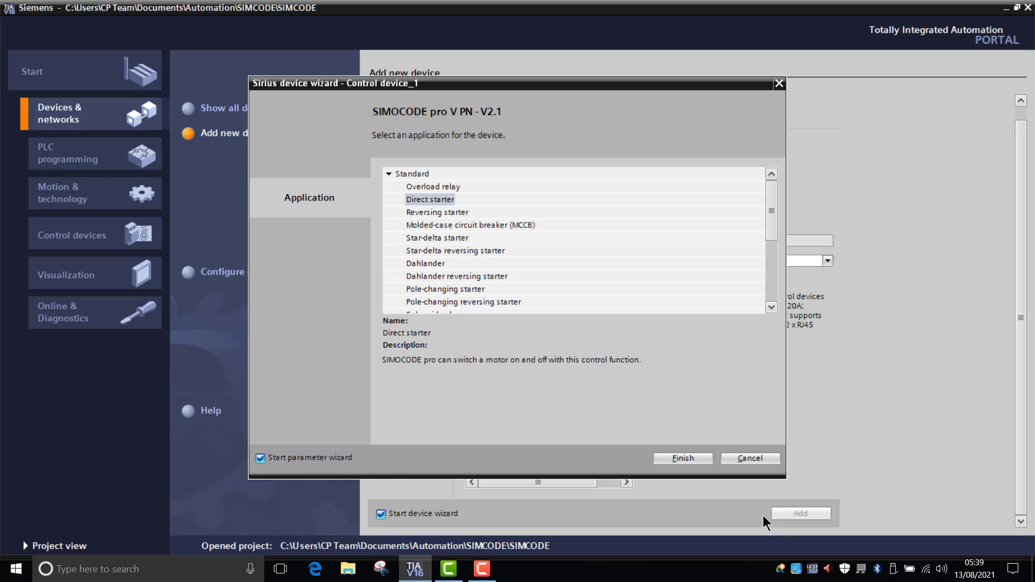
click(683, 459)
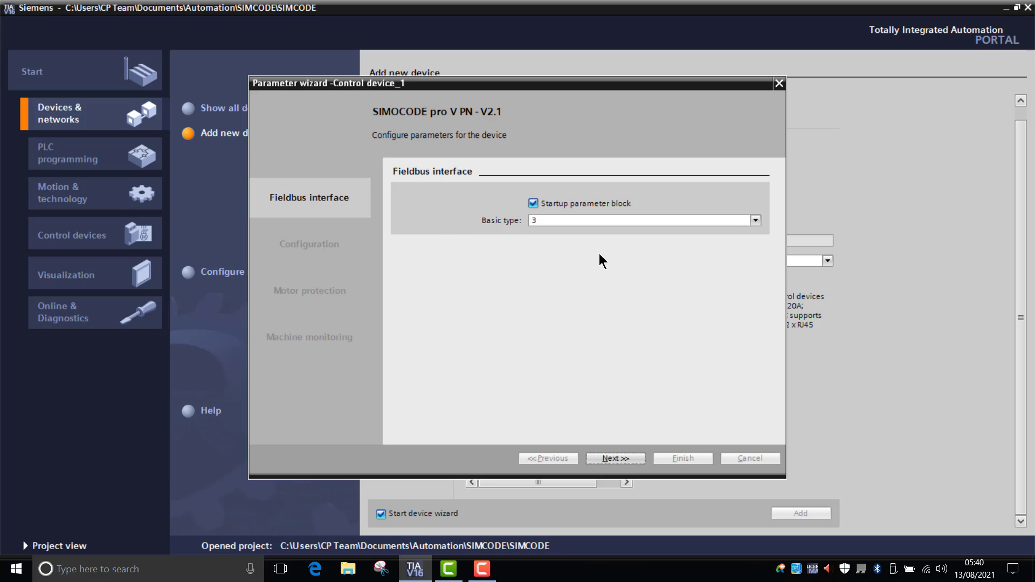
- Advance to the Configuration page and enable Thermistor
click(590, 457)
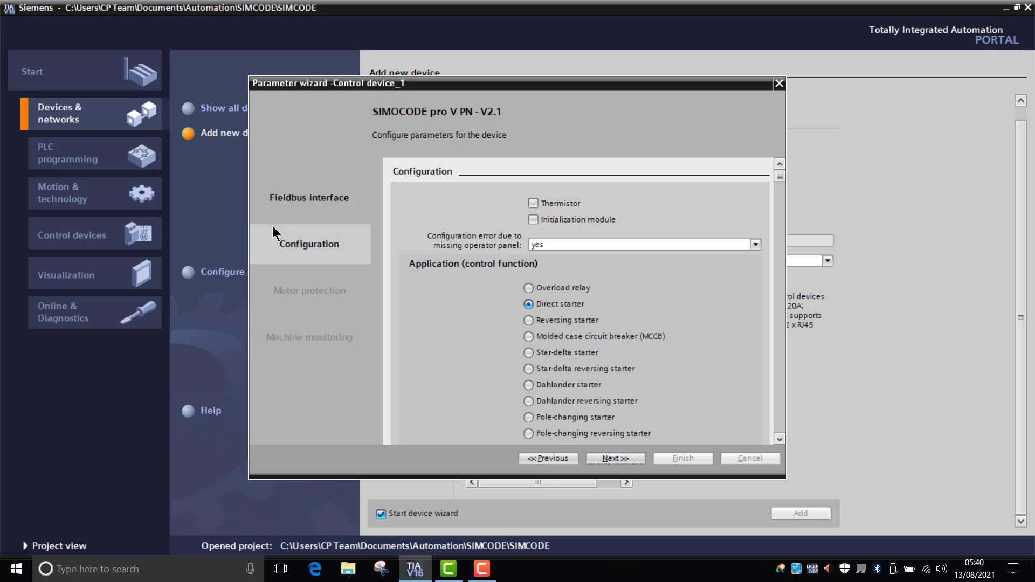
click(533, 203)
scroll(542, 308, down, 5)
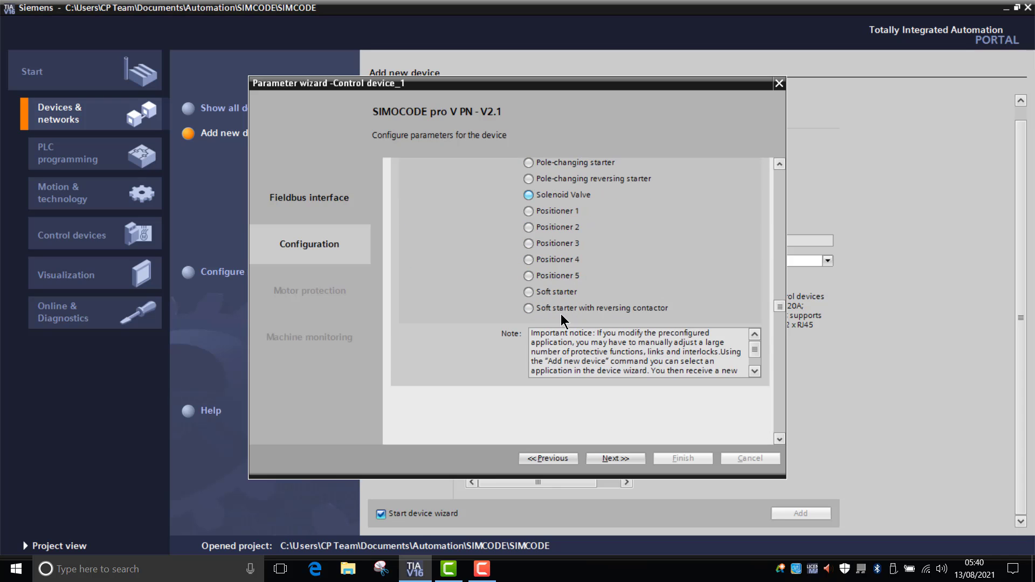
scroll(561, 315, down, 1)
scroll(560, 315, up, 4)
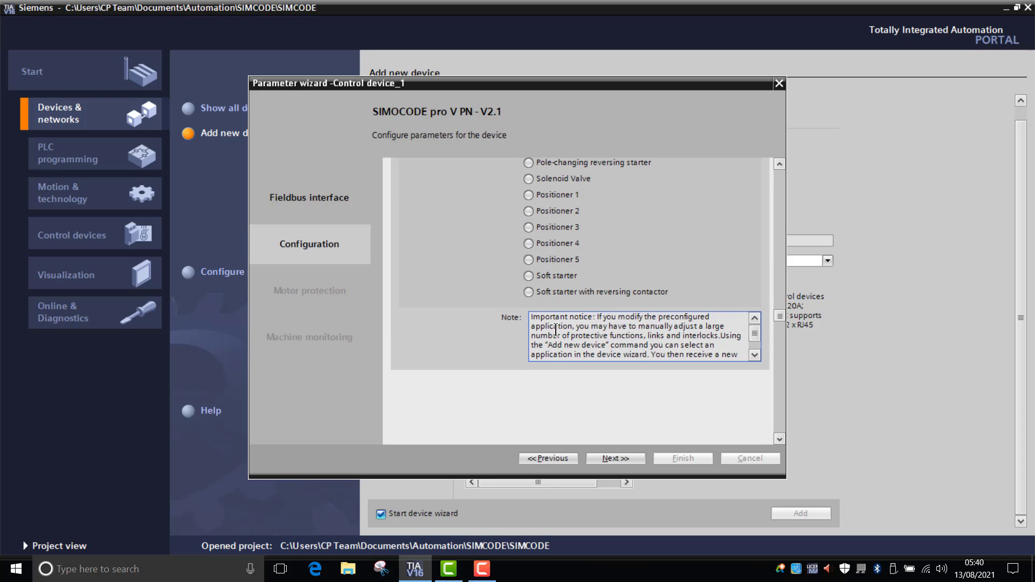
- On Motor protection, set overload Class 5 and a 200.0 s cooling down period
click(635, 462)
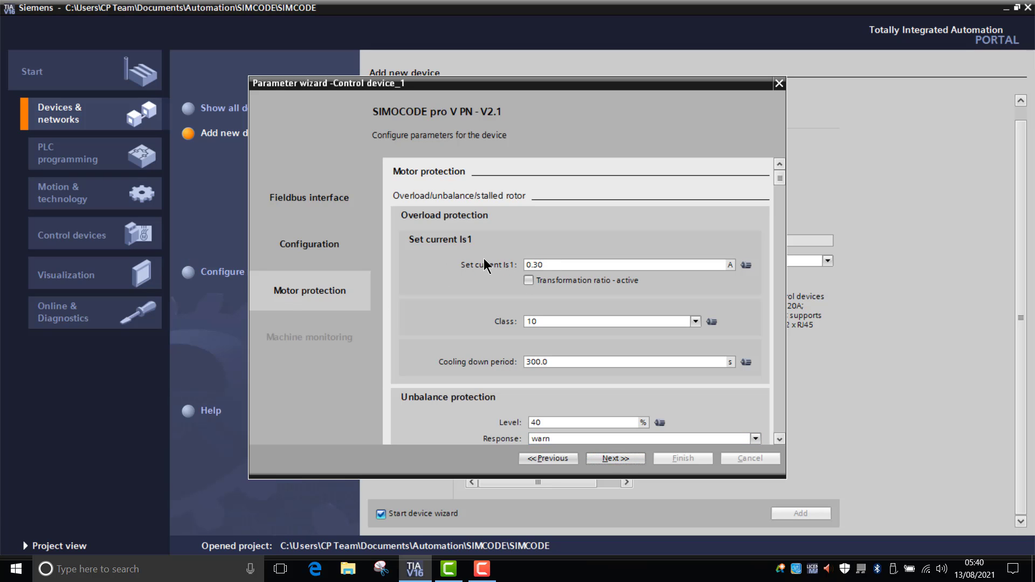
click(583, 322)
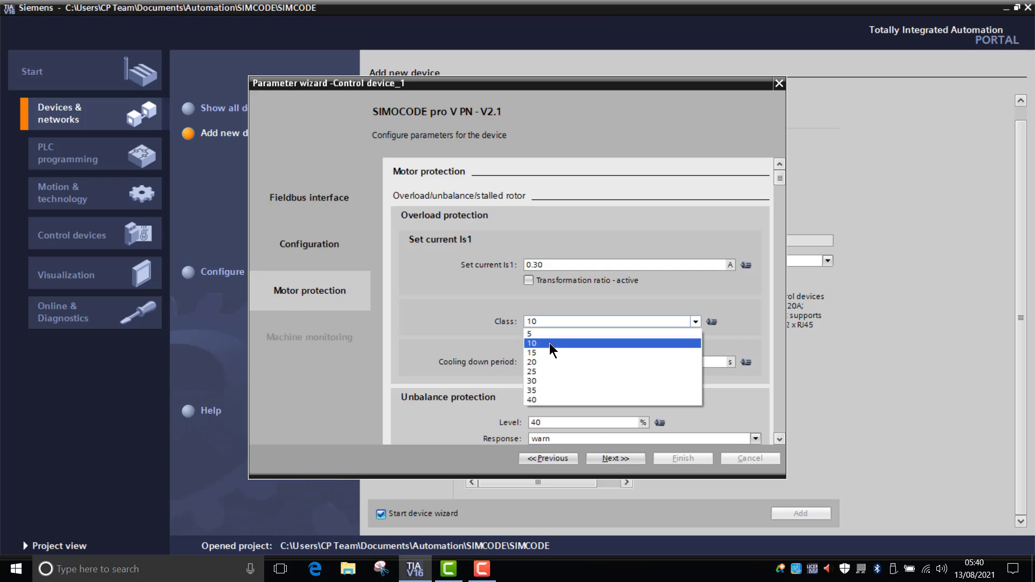
click(549, 335)
scroll(530, 349, down, 1)
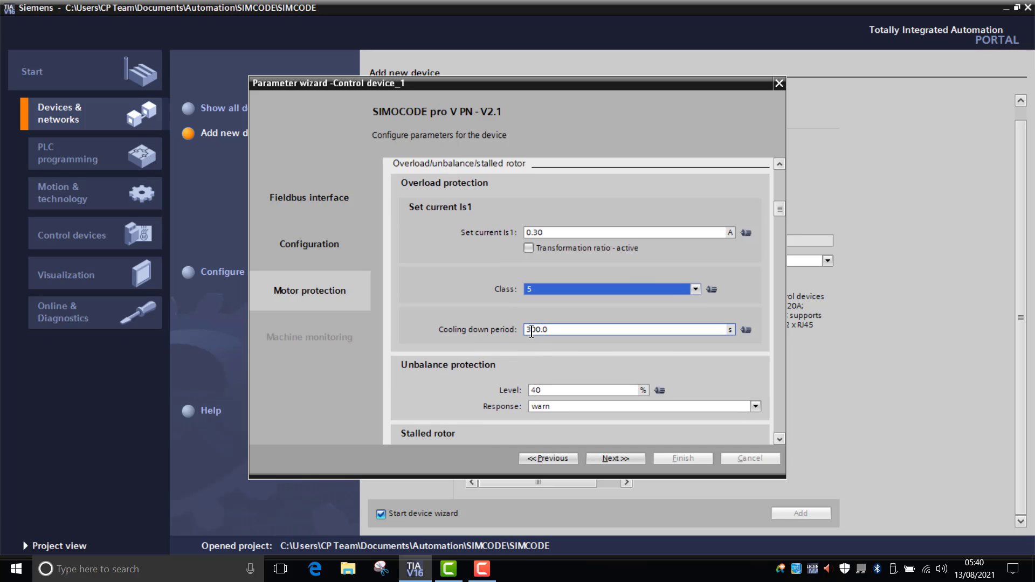
click(529, 330)
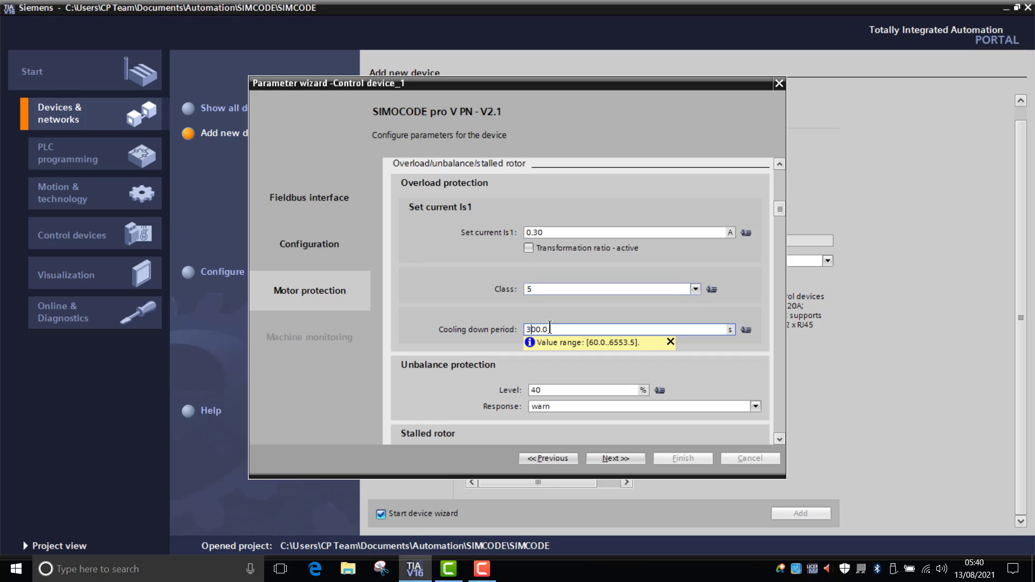
key(BackSpace)
text(2)
scroll(565, 314, up, 1)
scroll(540, 307, down, 5)
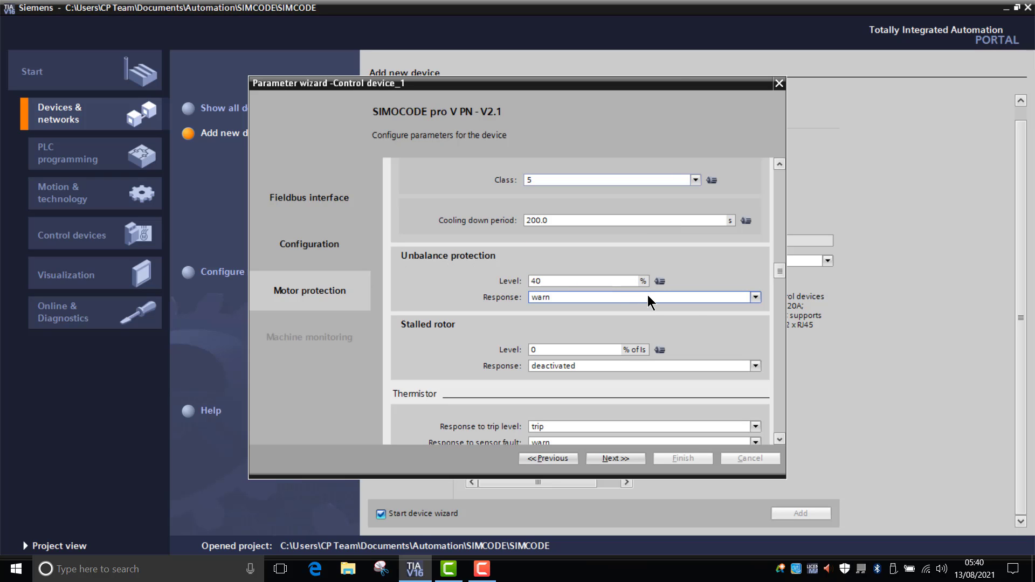
- Set the unbalance level to 60% with the warn response
click(568, 284)
double_click(568, 284)
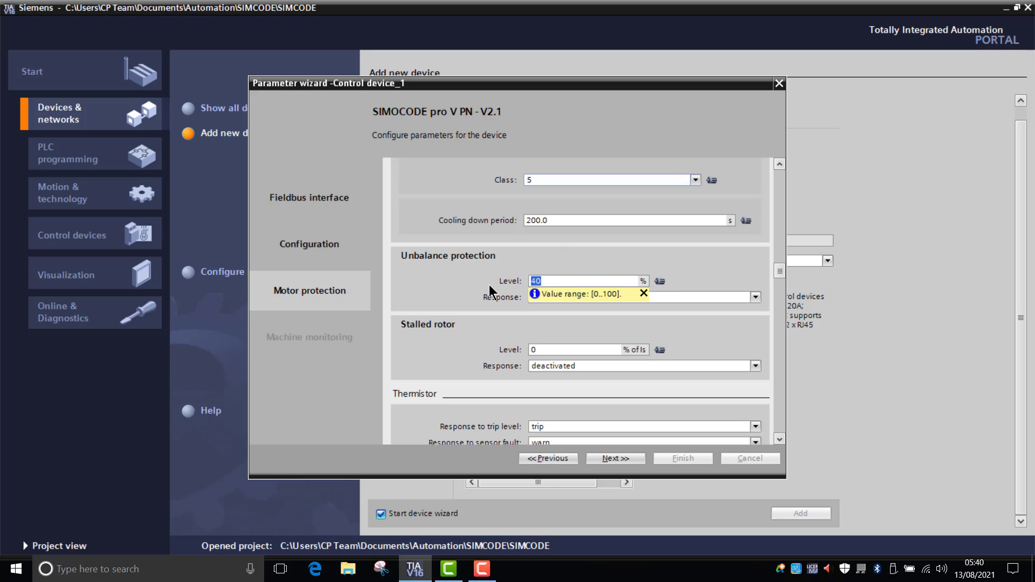
text(60)
click(738, 297)
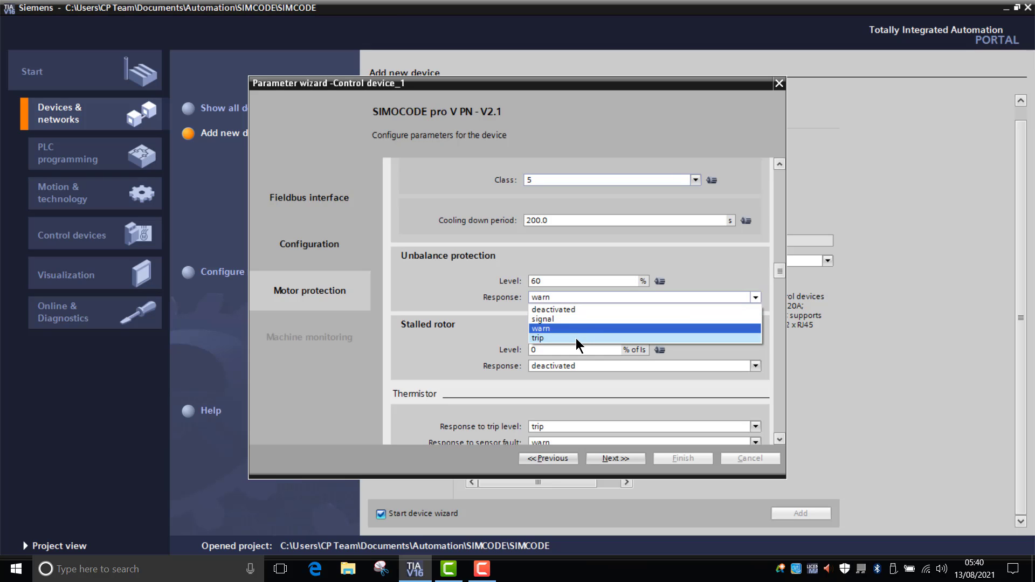
click(458, 264)
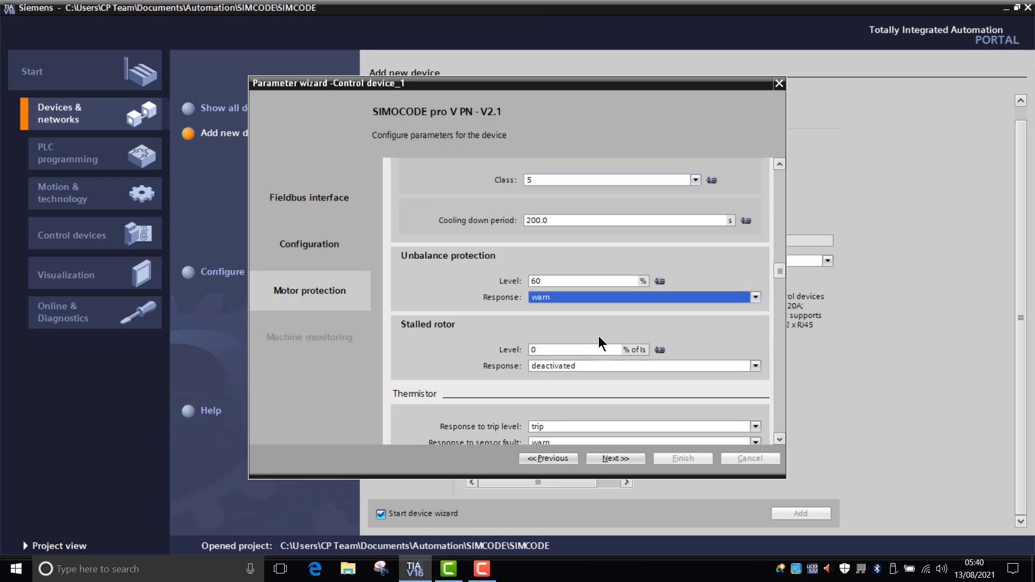
- Set the stalled rotor level to 800% of Is with trip response
scroll(599, 337, down, 1)
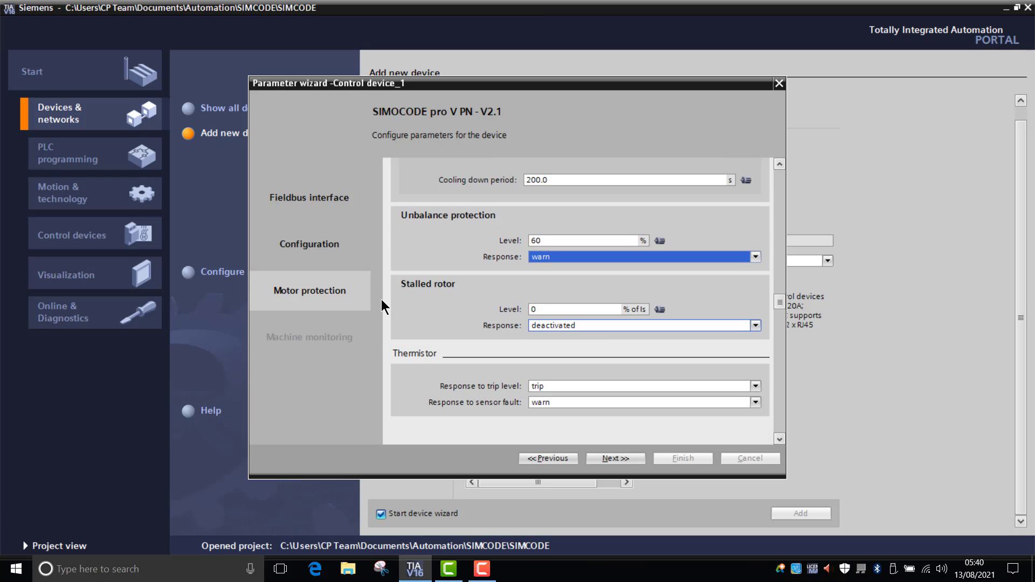
click(591, 310)
click(642, 323)
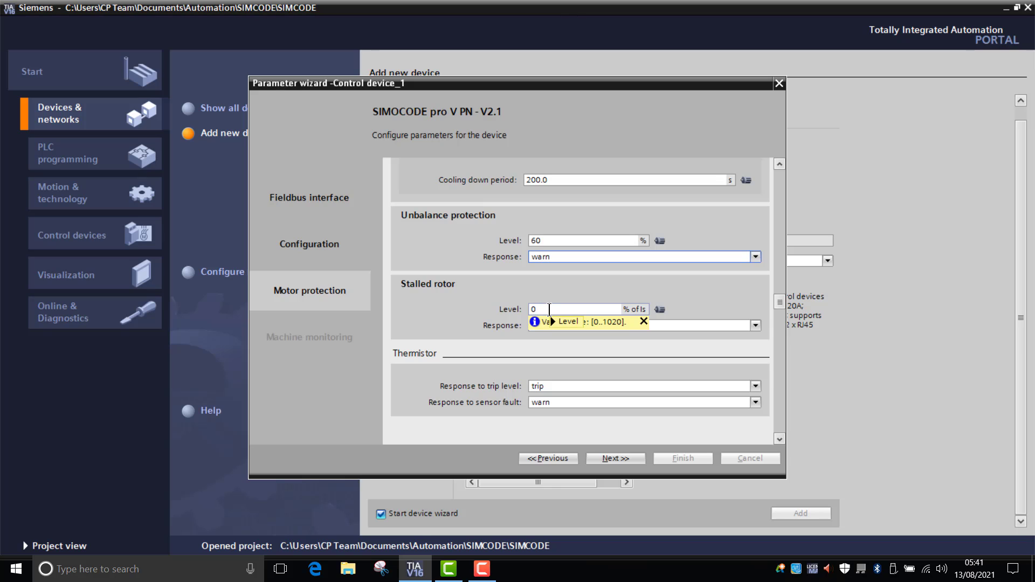
mouse_move(550, 309)
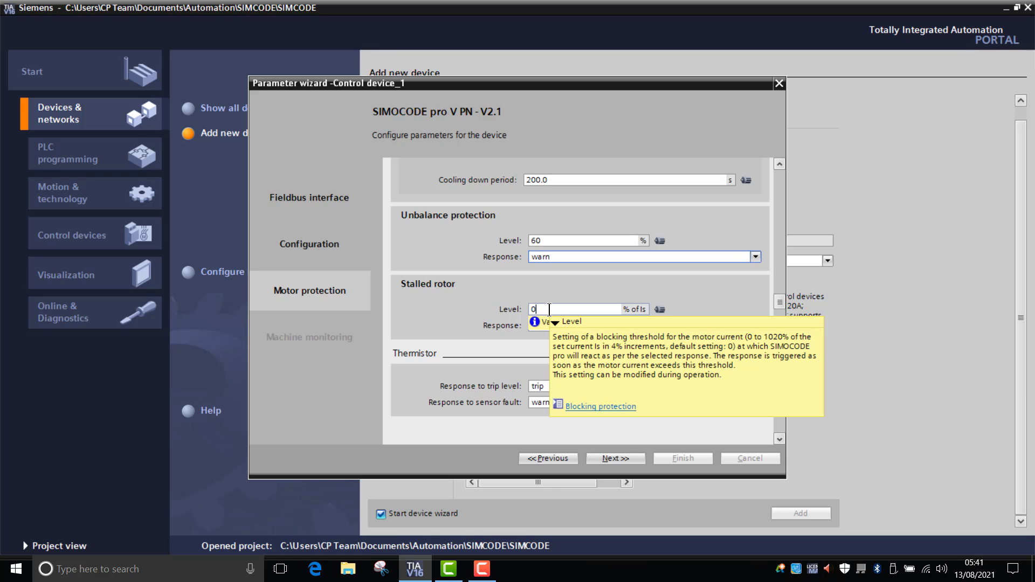
key(BackSpace)
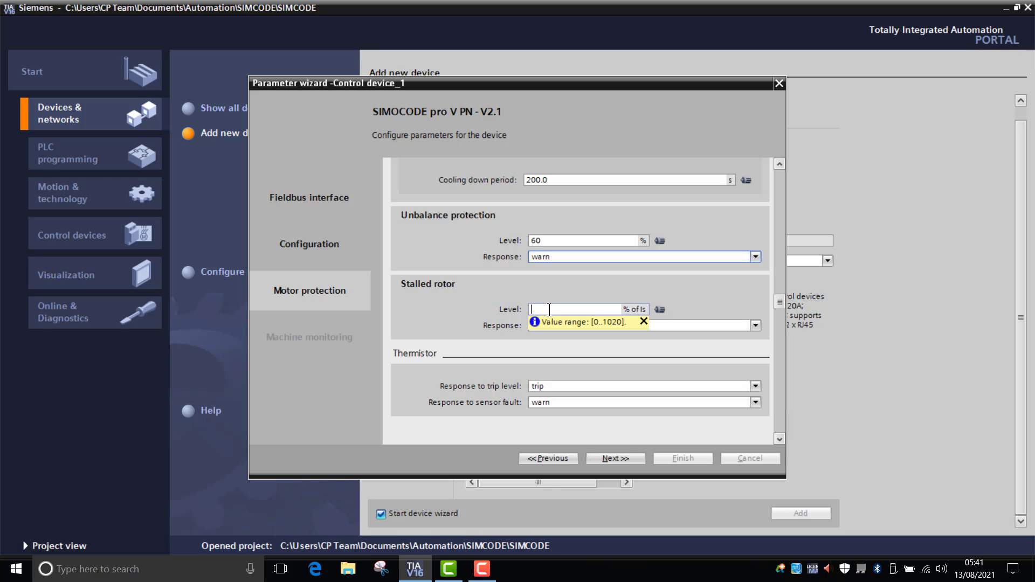
text(800)
click(755, 325)
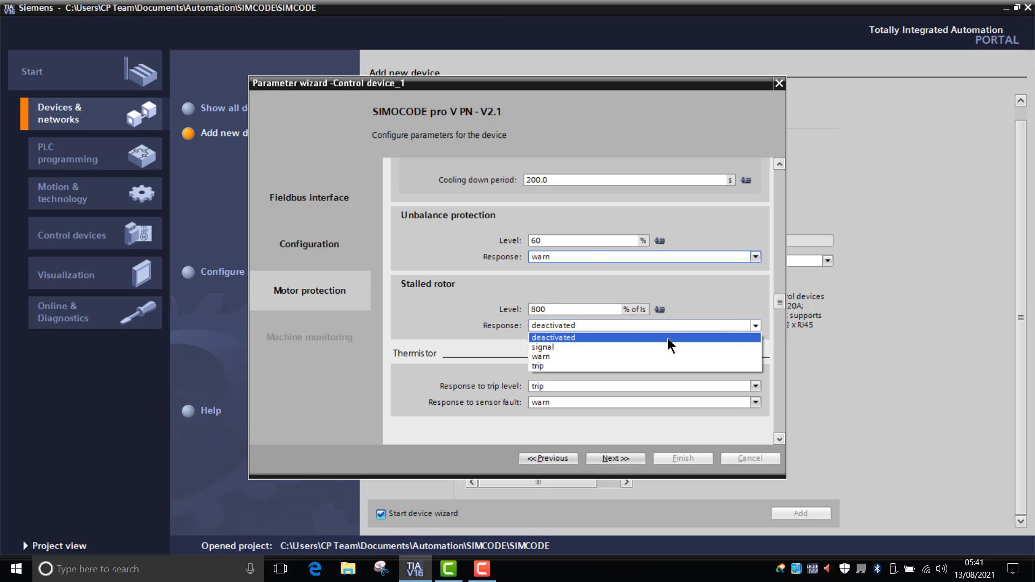
click(602, 366)
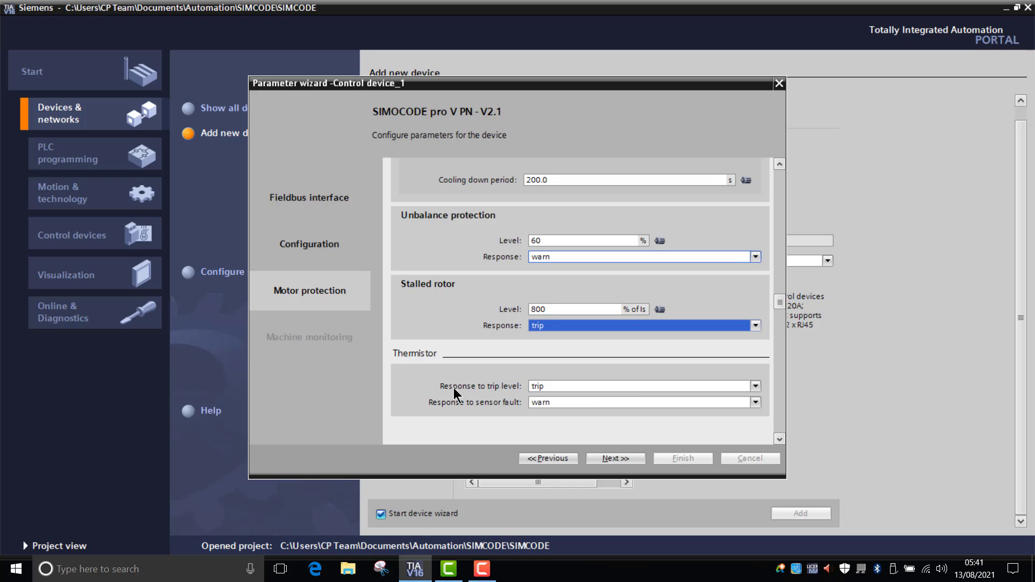
- Set thermistor responses to trip at trip level and warn on sensor fault
click(587, 386)
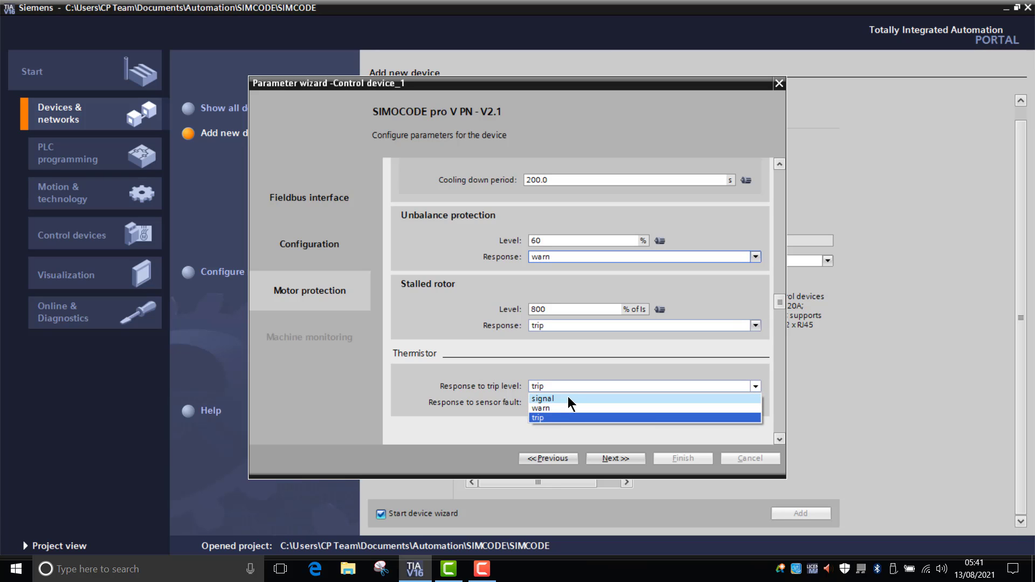
click(387, 325)
click(549, 400)
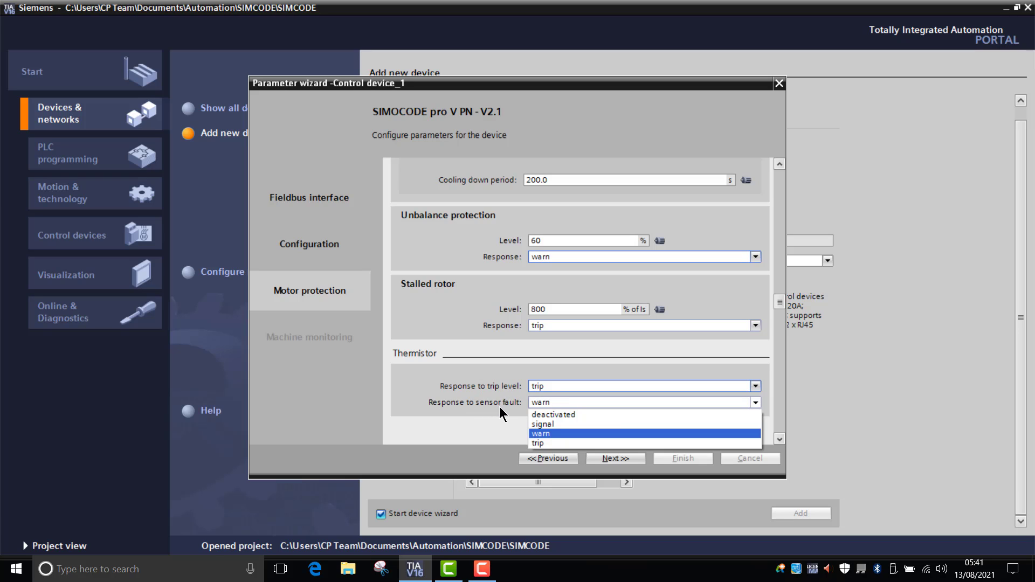
click(568, 433)
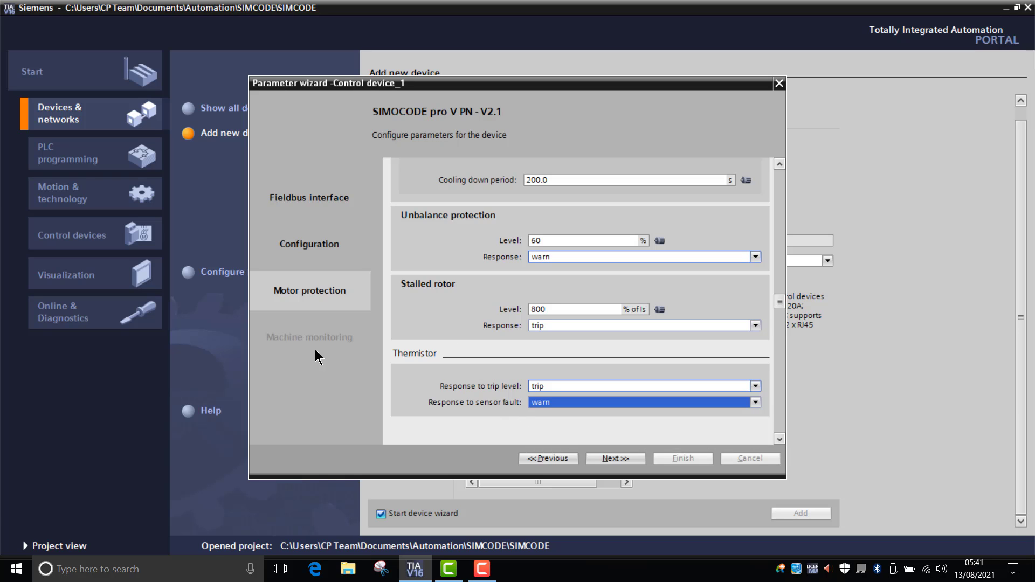
- Review Machine monitoring, leaving current limits, operating hours and ground fault off, and finish
click(616, 458)
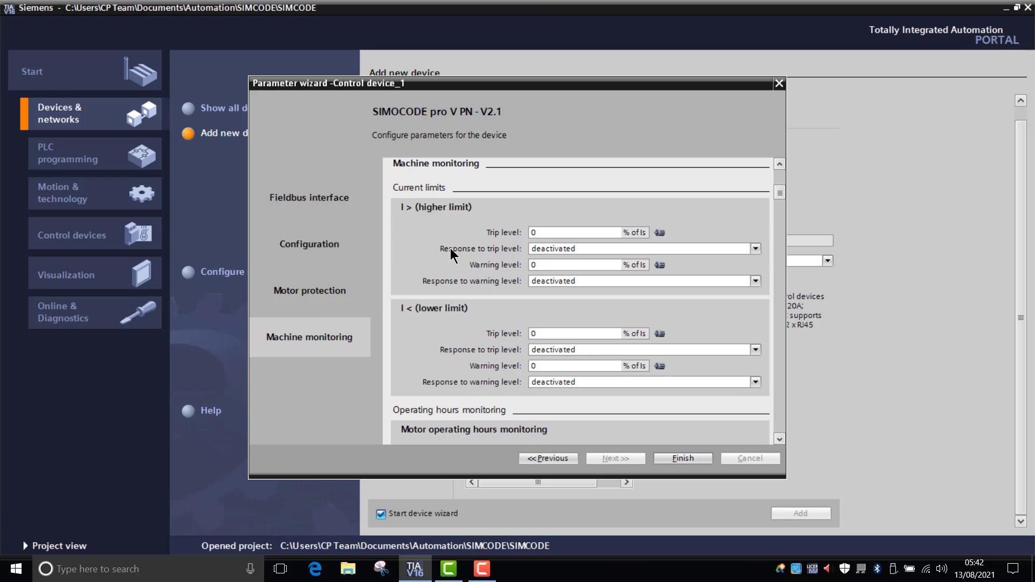
scroll(452, 254, down, 1)
scroll(452, 253, up, 1)
click(552, 245)
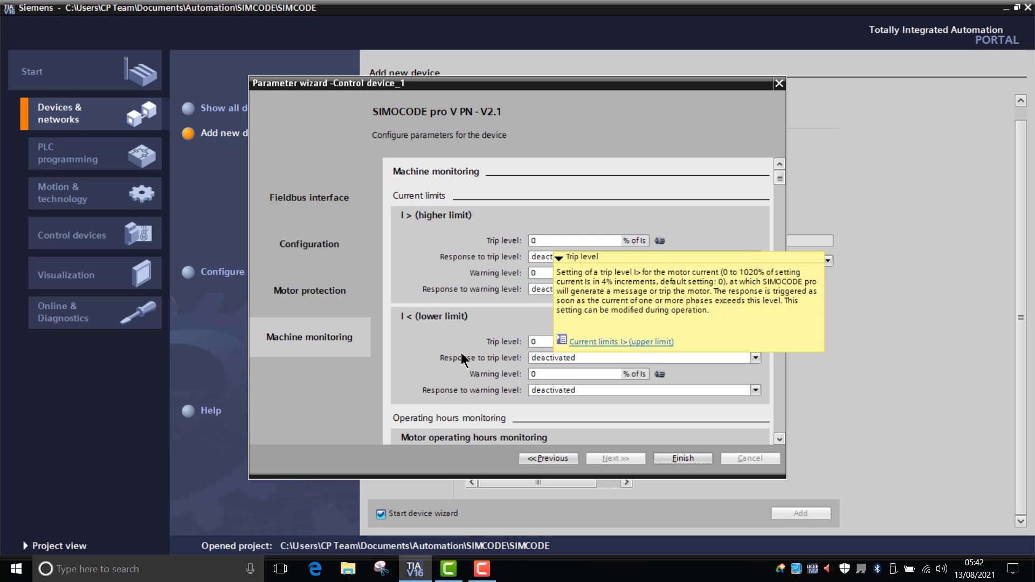
scroll(436, 339, down, 5)
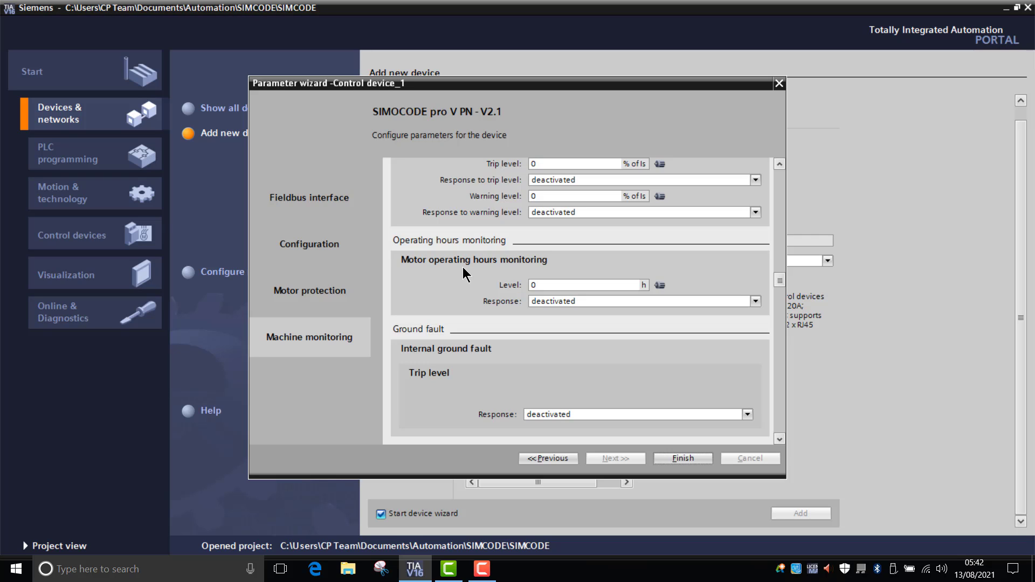
scroll(464, 269, down, 5)
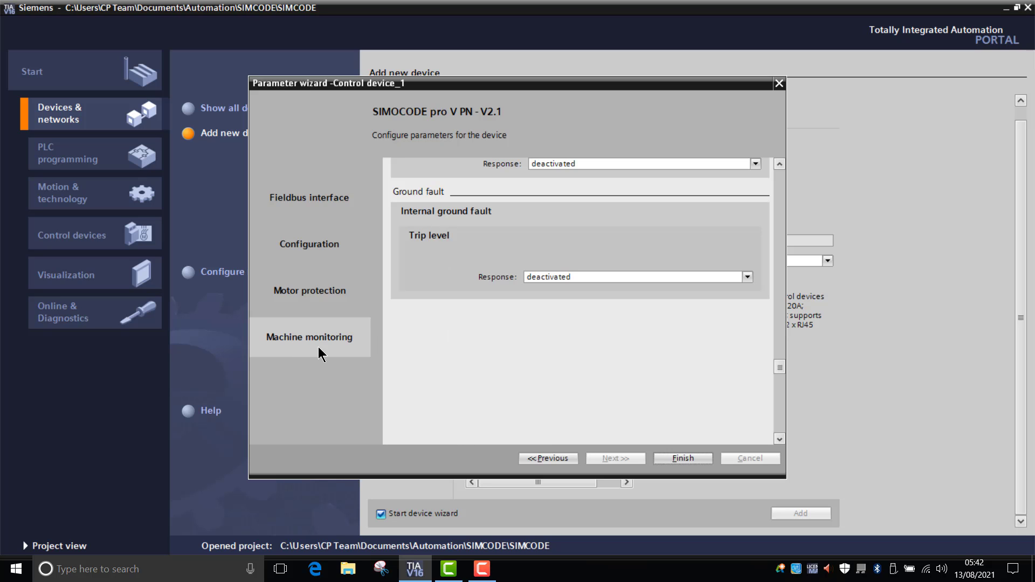
scroll(526, 297, up, 5)
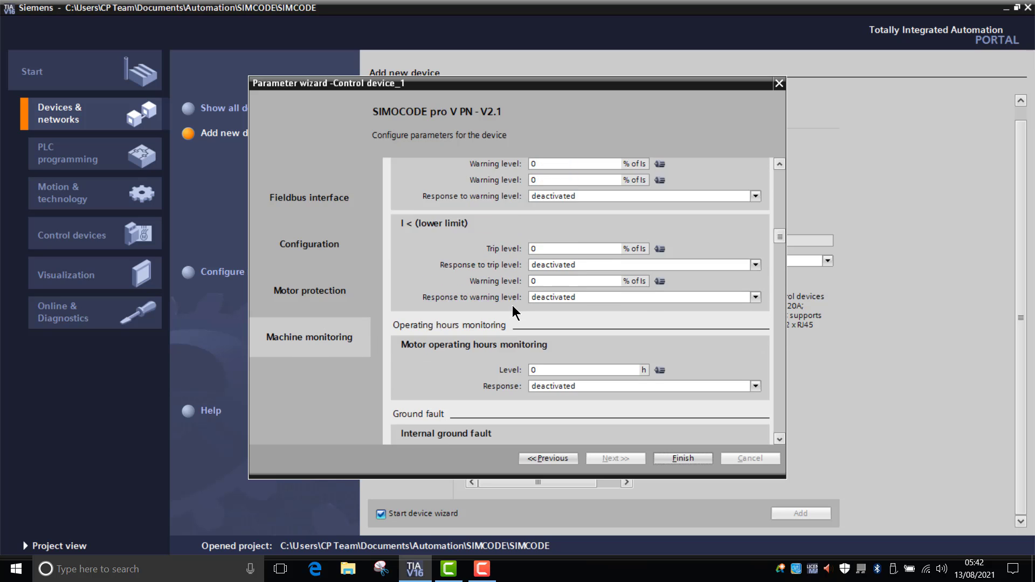
scroll(513, 305, down, 3)
click(682, 459)
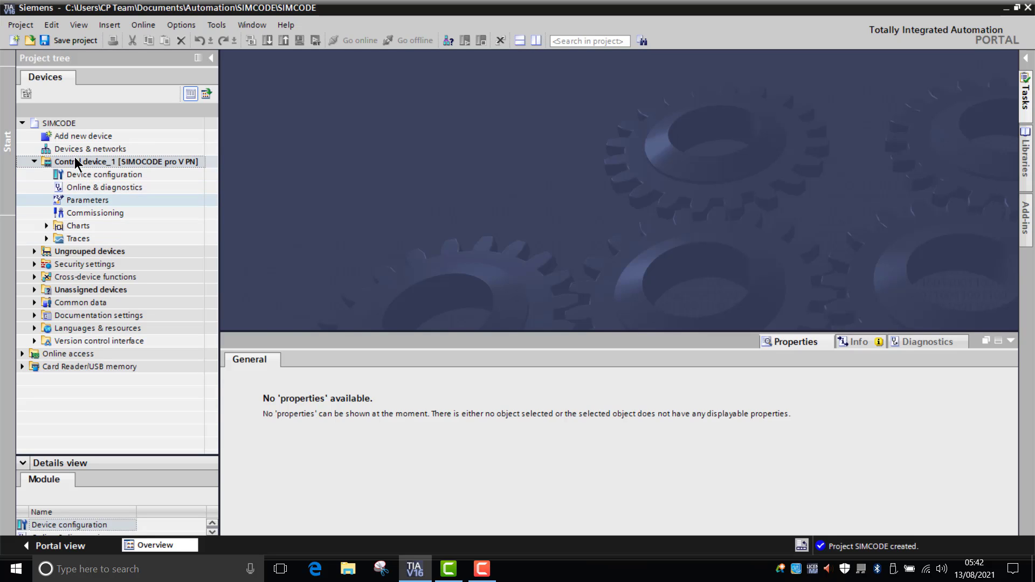
- Open Control device_1's Parameters and review PROFINET, Configuration and Motor protection pages
click(95, 200)
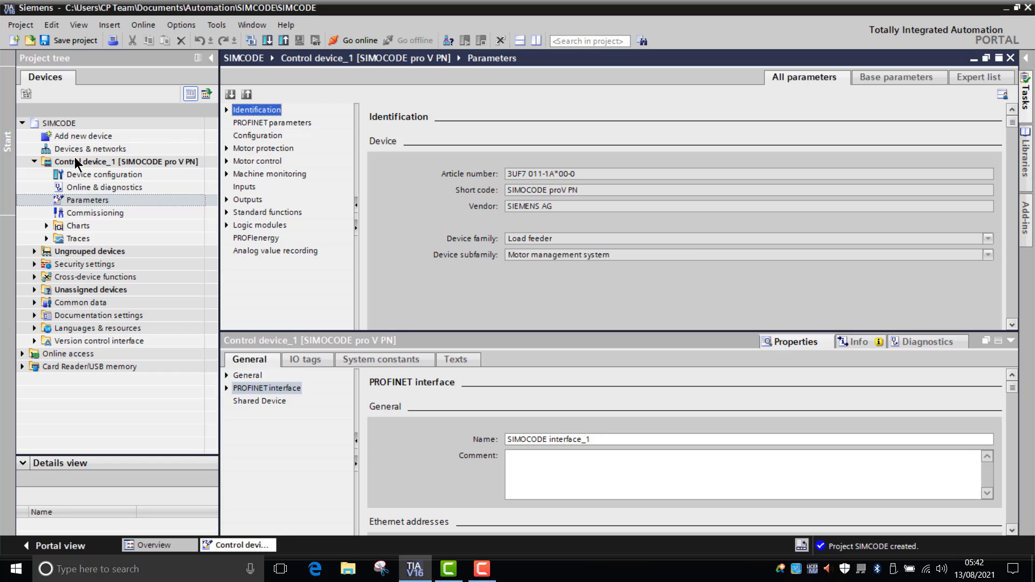
click(267, 123)
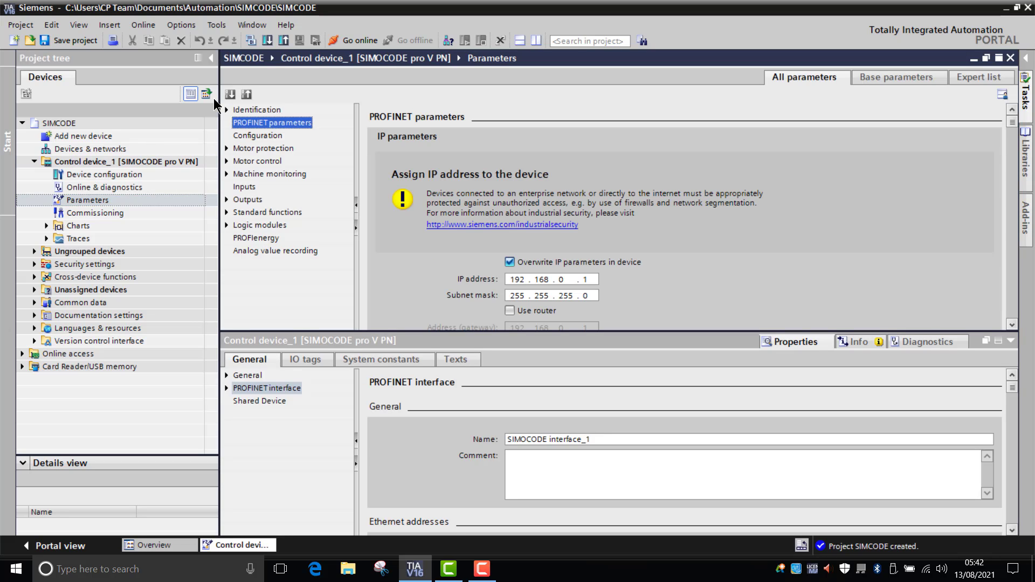
click(271, 134)
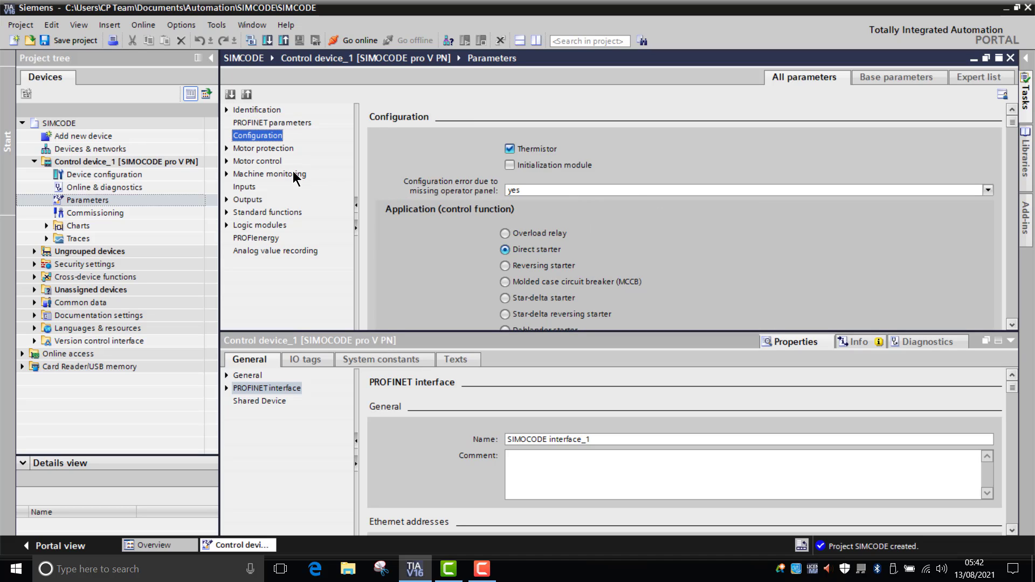
click(256, 148)
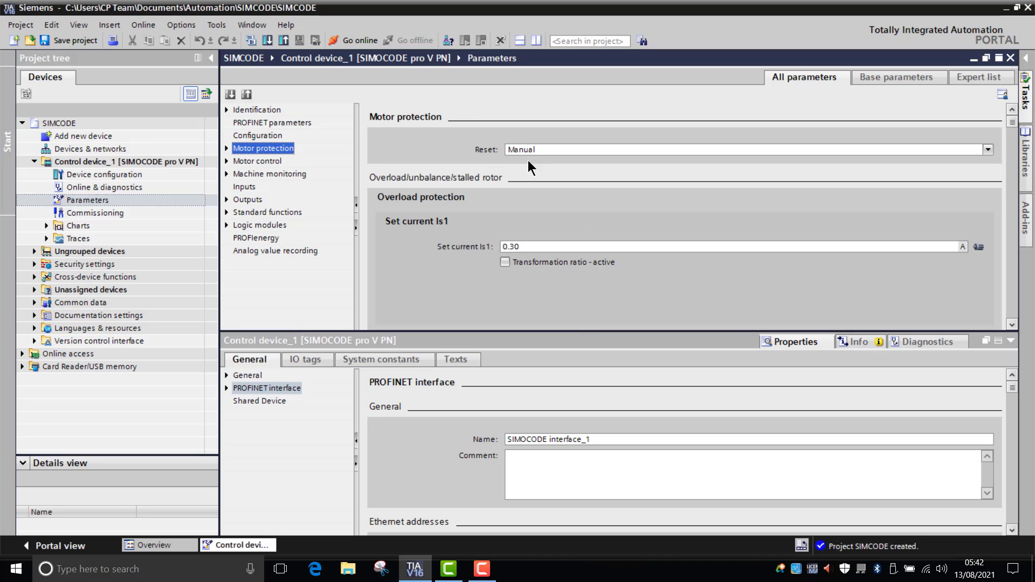
scroll(545, 202, down, 5)
scroll(546, 205, down, 8)
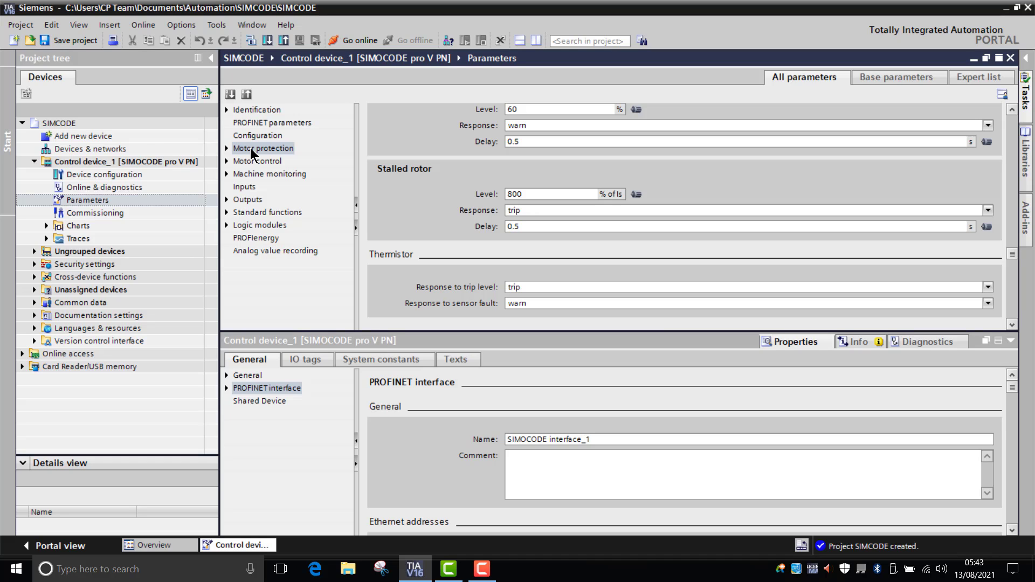
- Show Motor control's Control station settings, then expand and collapse the Outputs subpages
click(248, 162)
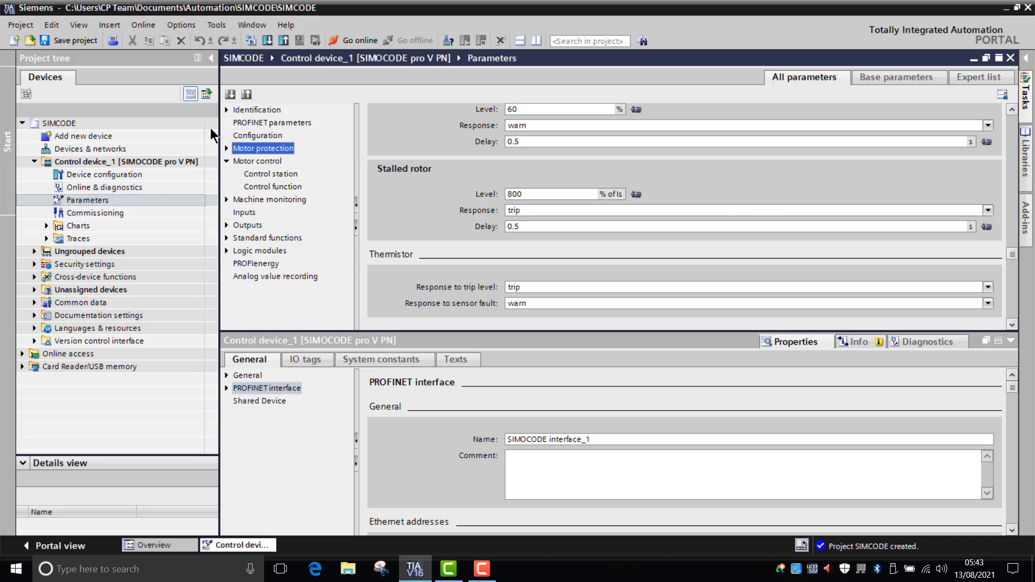
key(Down)
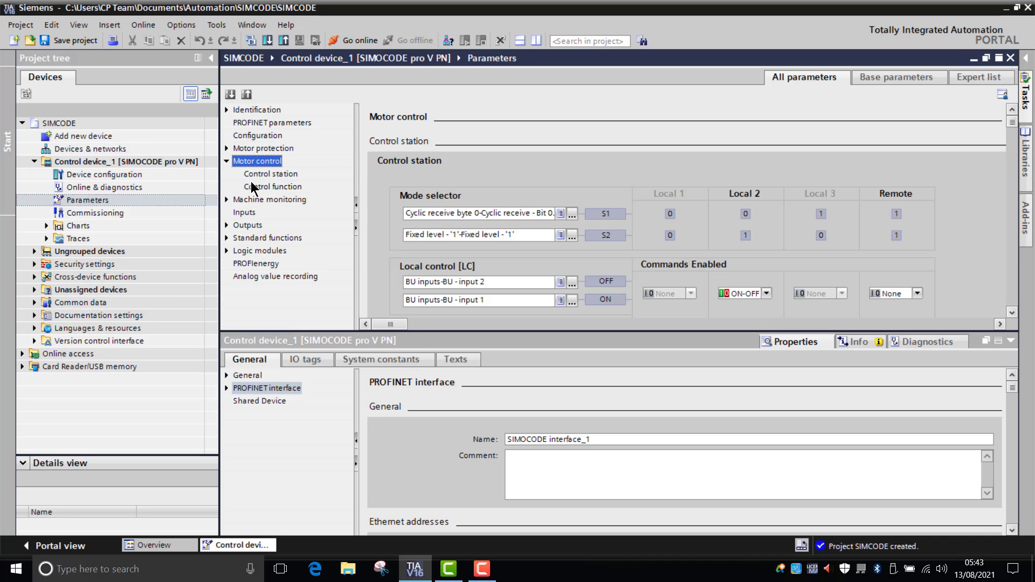
click(227, 160)
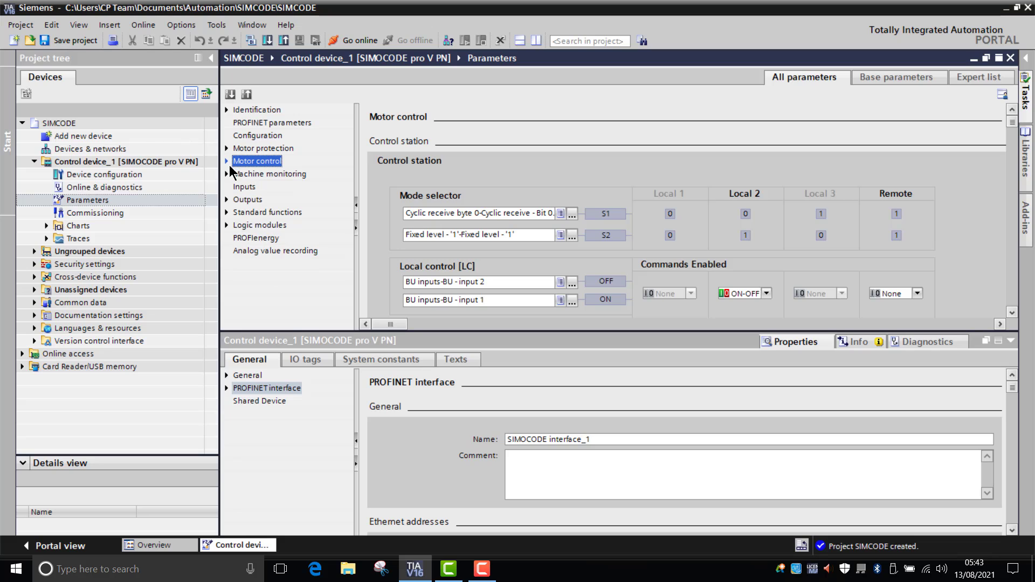
click(226, 199)
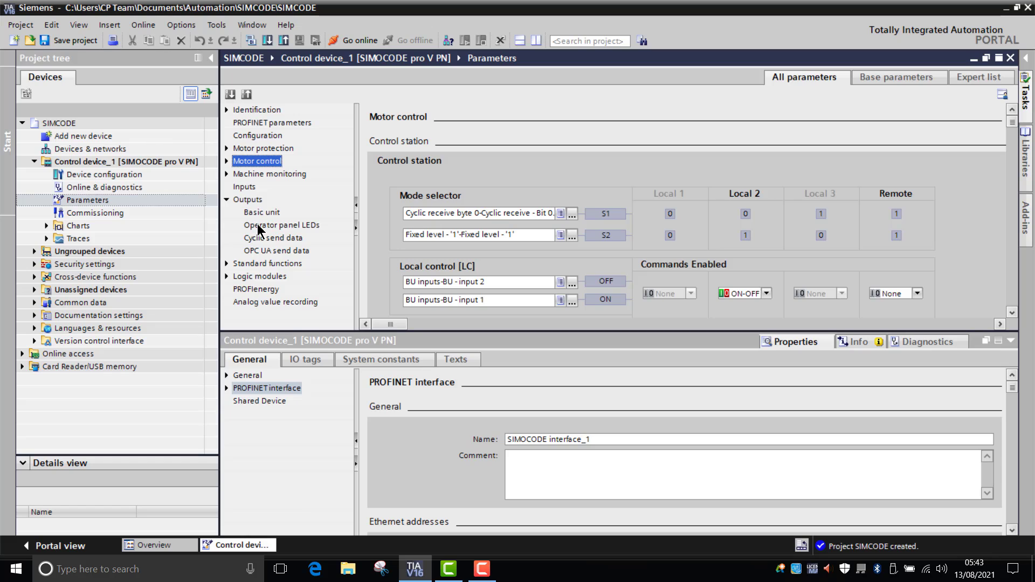
click(226, 200)
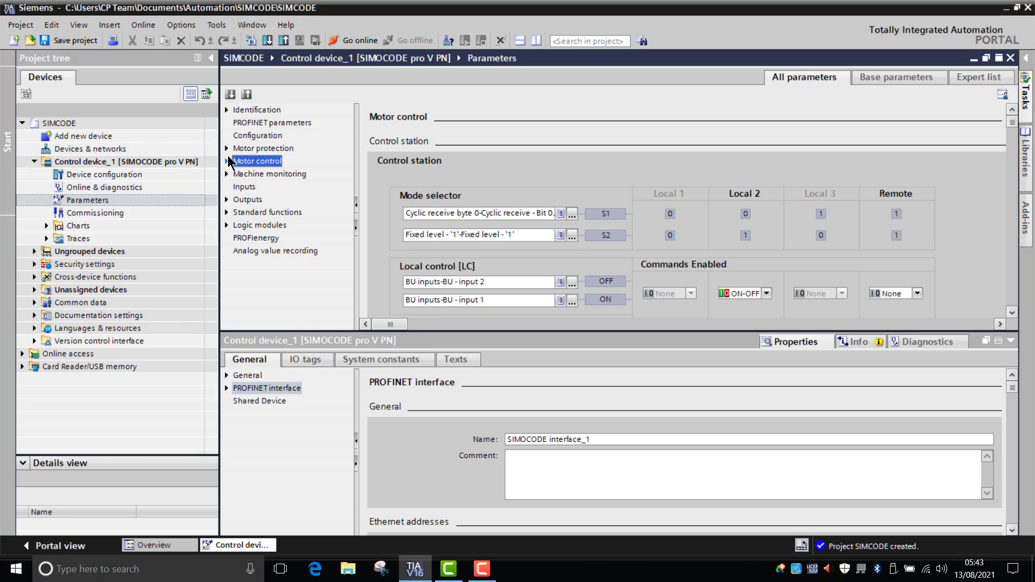
click(227, 200)
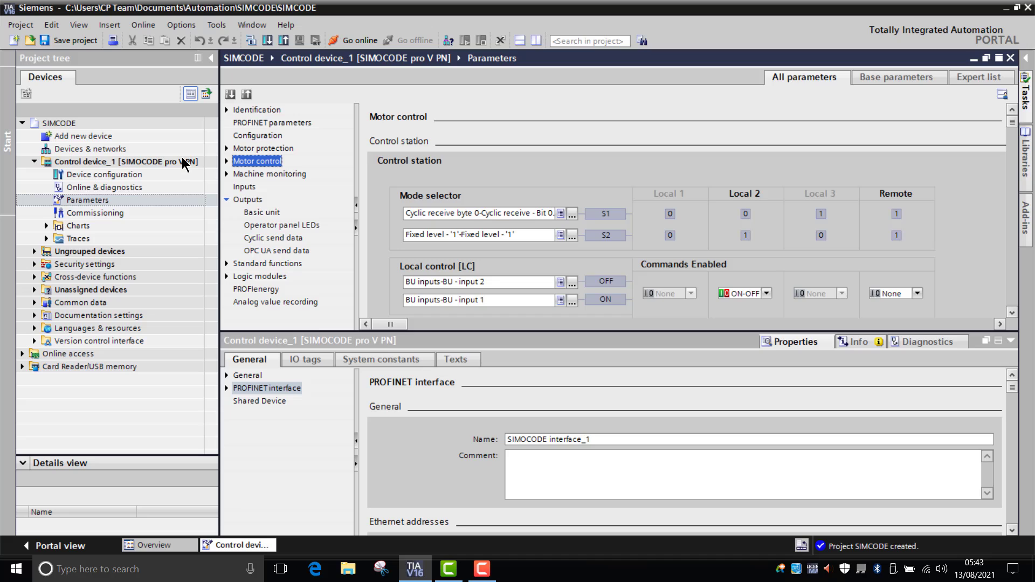
click(227, 199)
- Open Machine monitoring's Current limits page and bring up help for the I> trip level
click(226, 173)
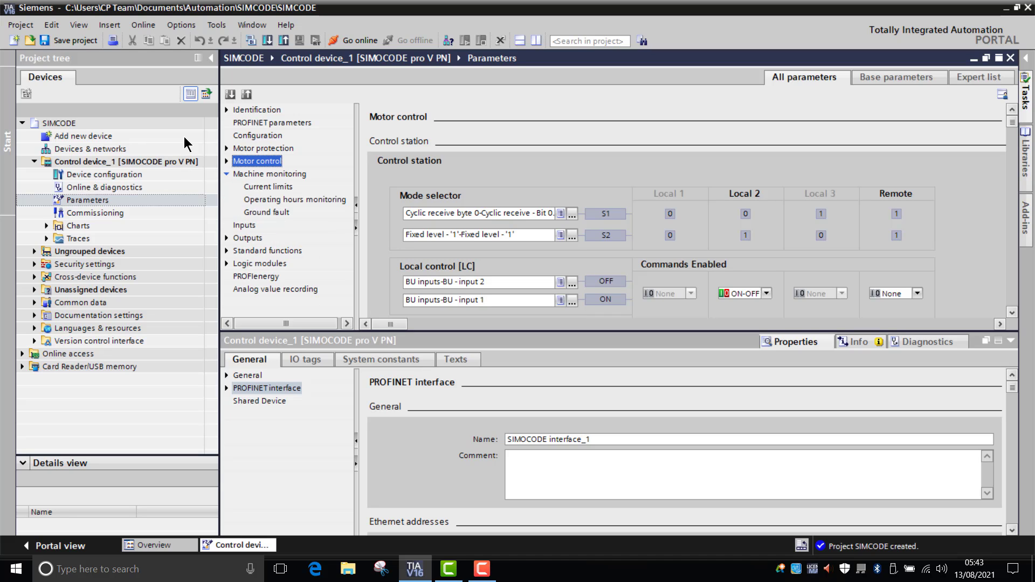
click(258, 189)
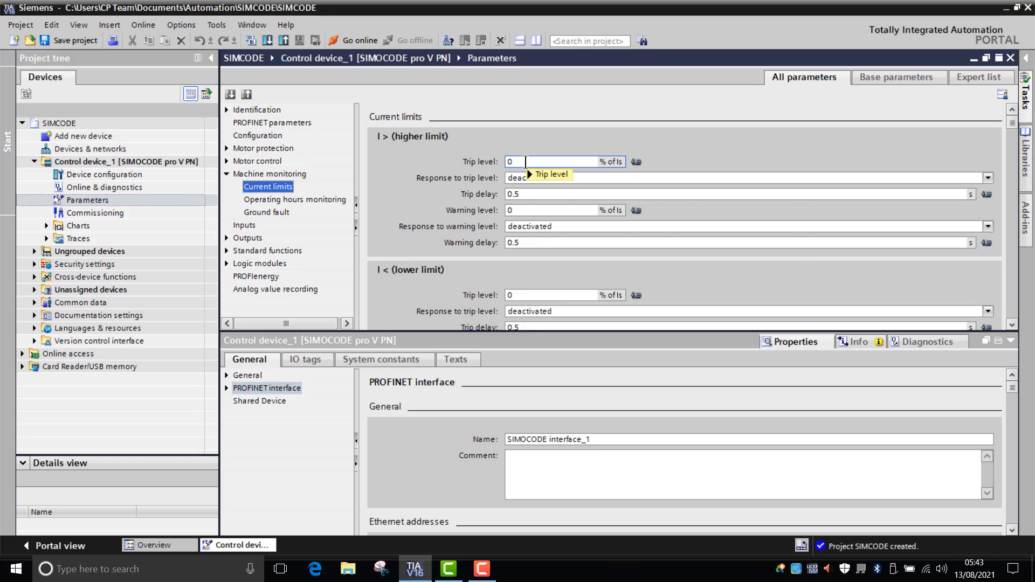
mouse_move(525, 162)
click(559, 257)
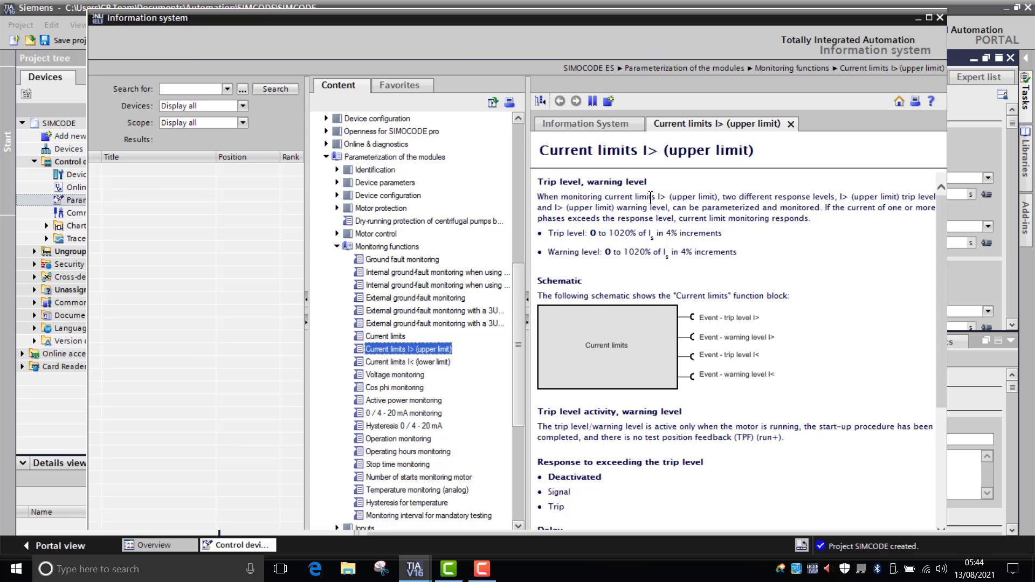
scroll(654, 202, down, 5)
scroll(651, 198, up, 5)
click(940, 17)
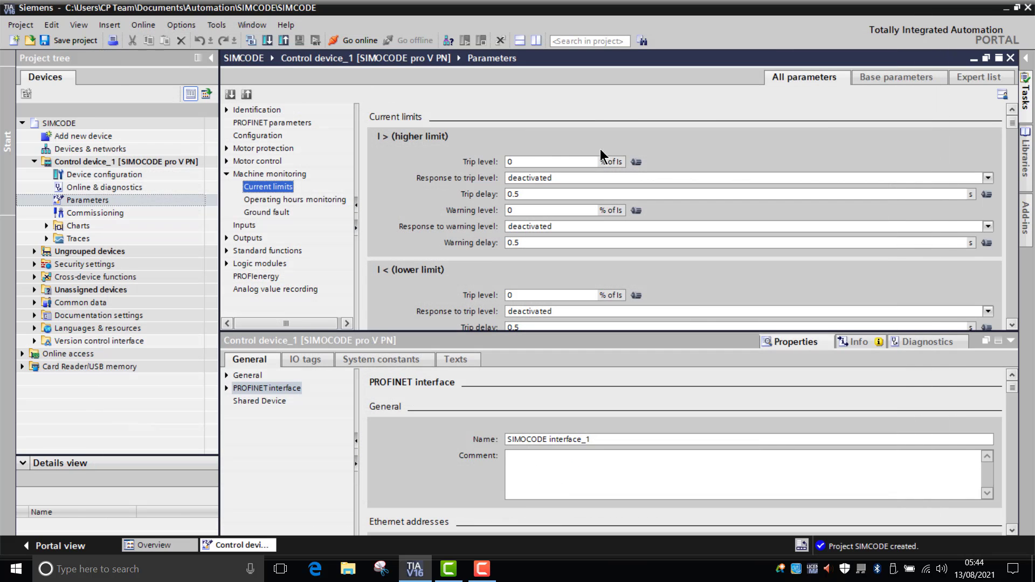